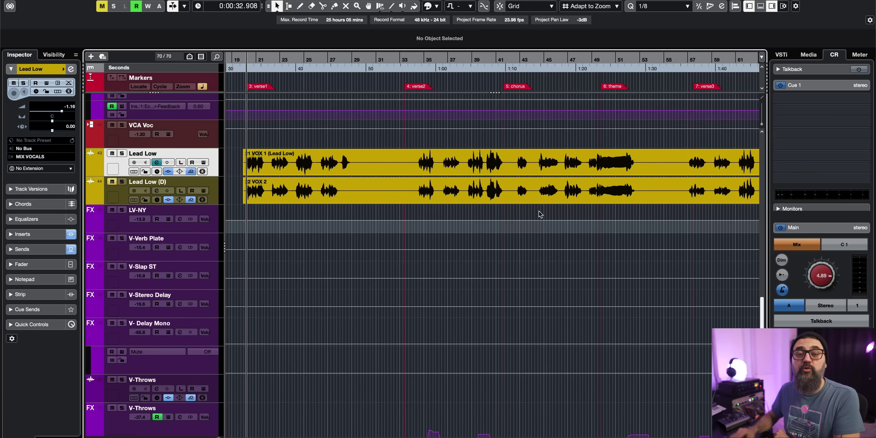
# - Open the VOX 1 (Lead Low) vocal event in the Sample Editor with the VariAudio section expanded
pyautogui.click(344, 165)
pyautogui.doubleClick(310, 161)
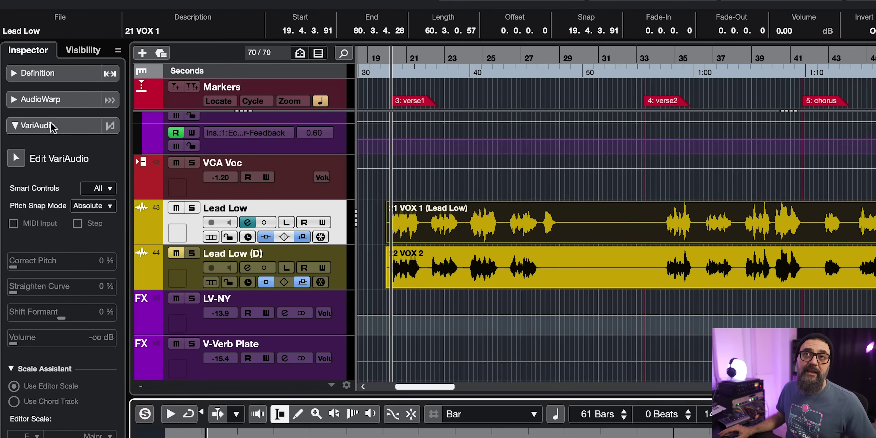
pyautogui.click(48, 125)
pyautogui.click(46, 125)
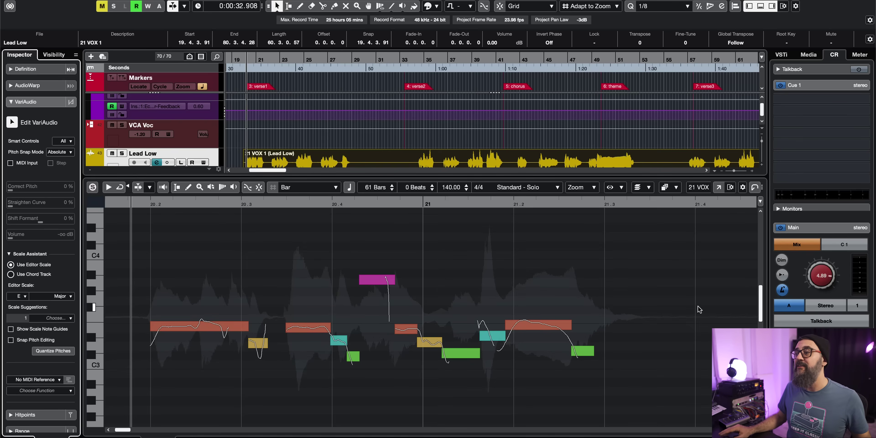
# - Zoom in on bars 20–22 and leave the Smart Controls dropdown on Show All Smart Controls
pyautogui.hotkey('shift', 'h')
pyautogui.hotkey('shift', 'h')
pyautogui.hotkey('shift', 'h')
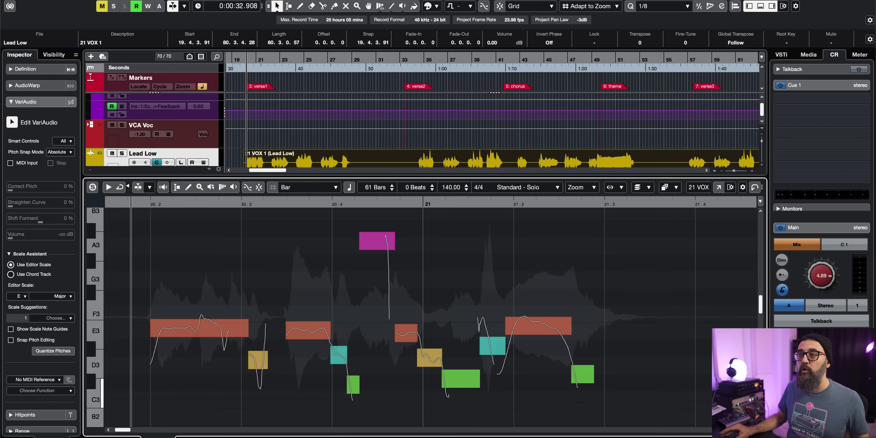
pyautogui.press('g')
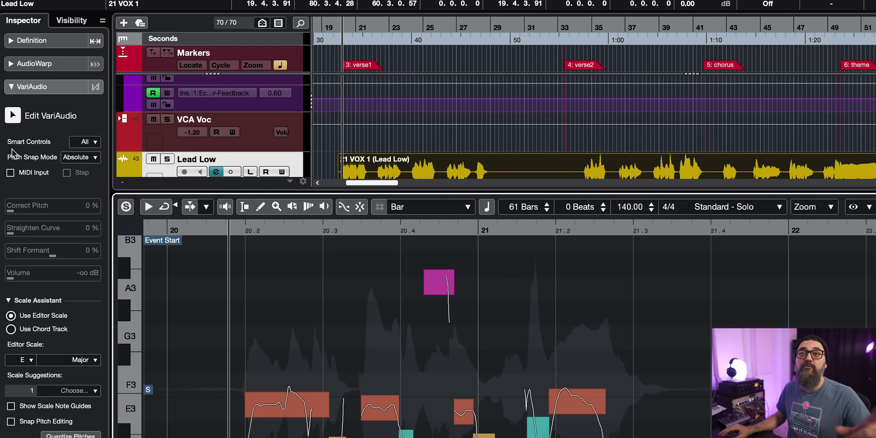
pyautogui.click(95, 143)
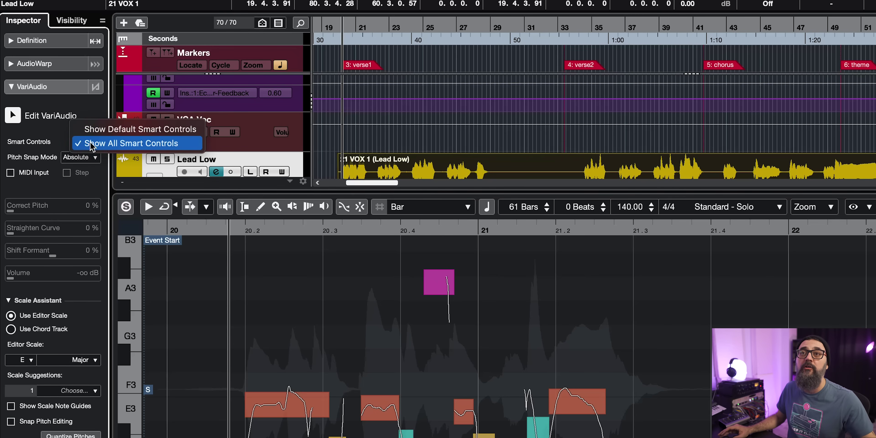
pyautogui.click(91, 144)
pyautogui.click(90, 142)
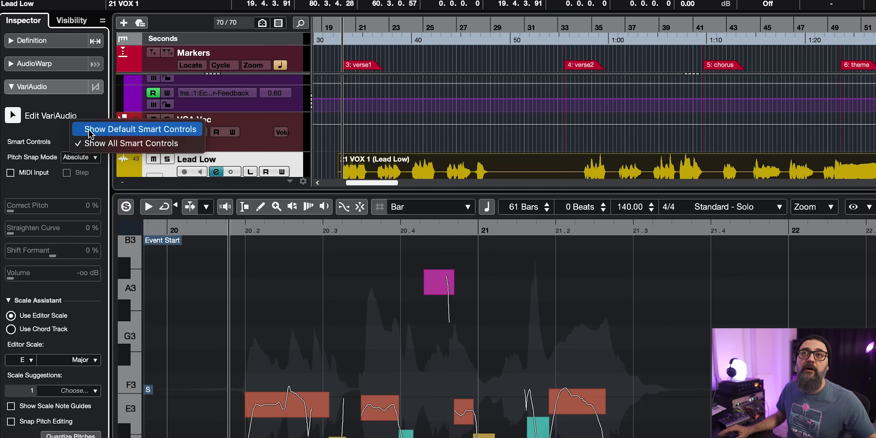
pyautogui.click(91, 132)
pyautogui.click(88, 143)
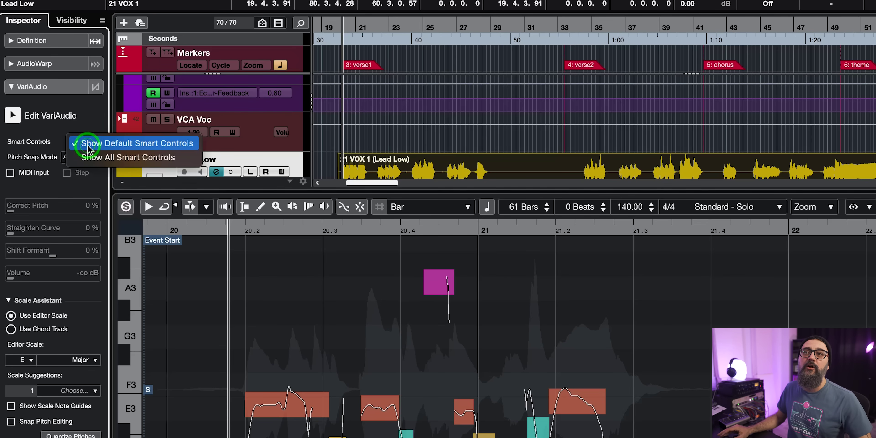
pyautogui.click(86, 160)
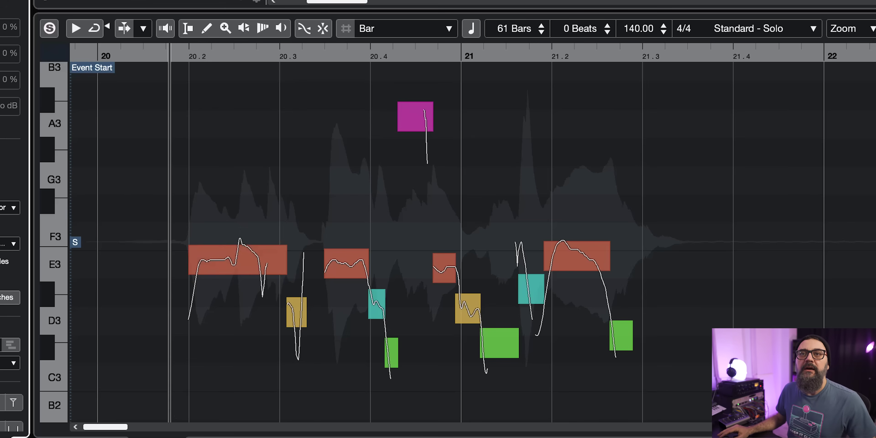
pyautogui.click(239, 269)
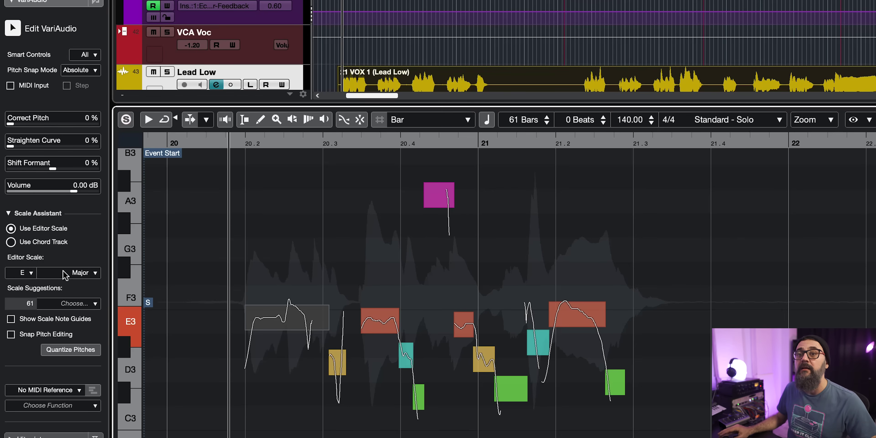
pyautogui.click(25, 320)
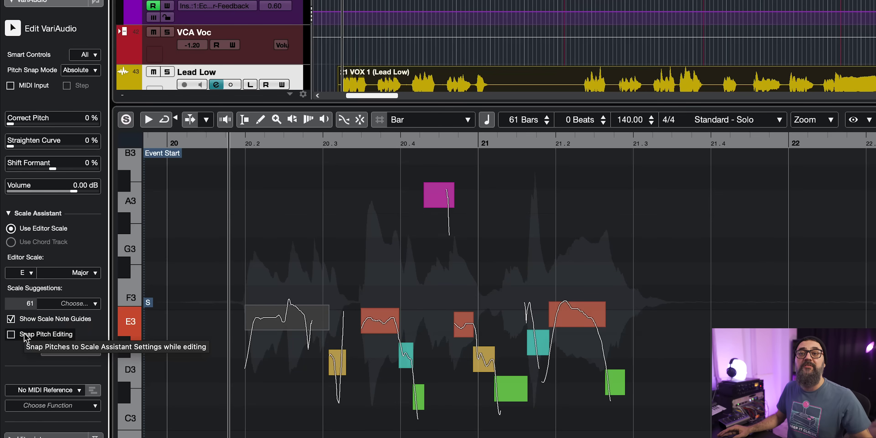
pyautogui.click(25, 336)
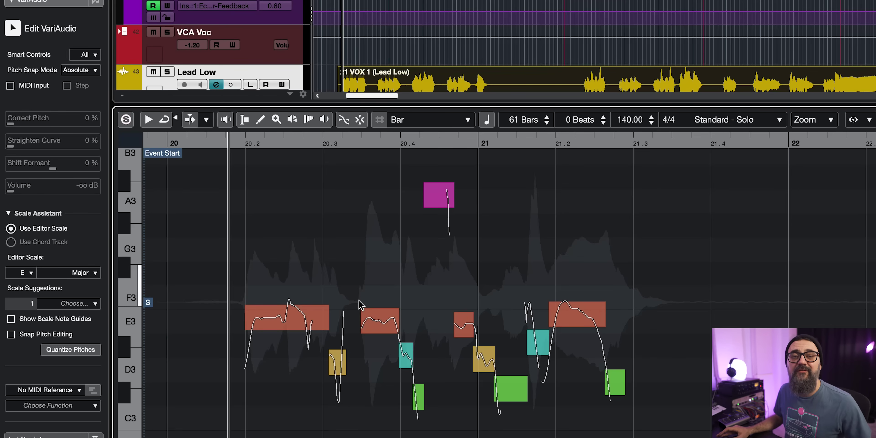
pyautogui.click(288, 260)
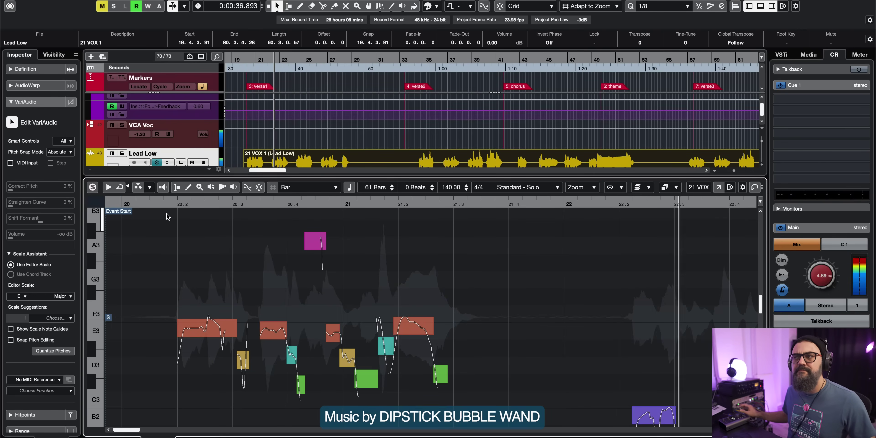
pyautogui.press('g')
pyautogui.press('g')
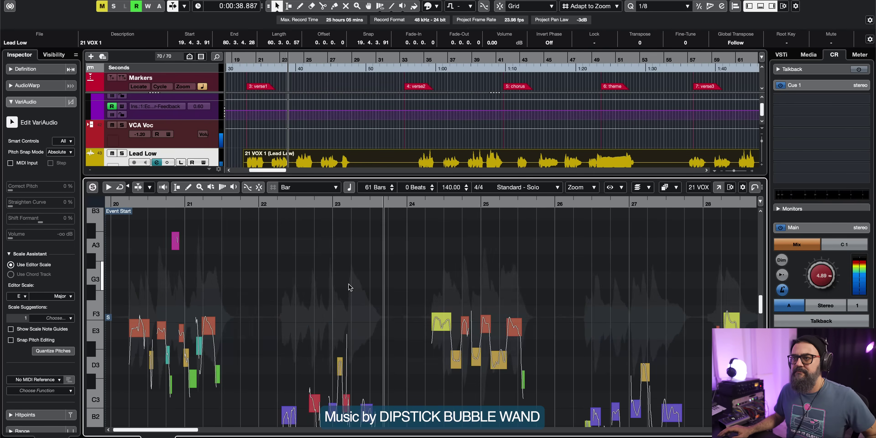
pyautogui.scroll(-3, 350, 287)
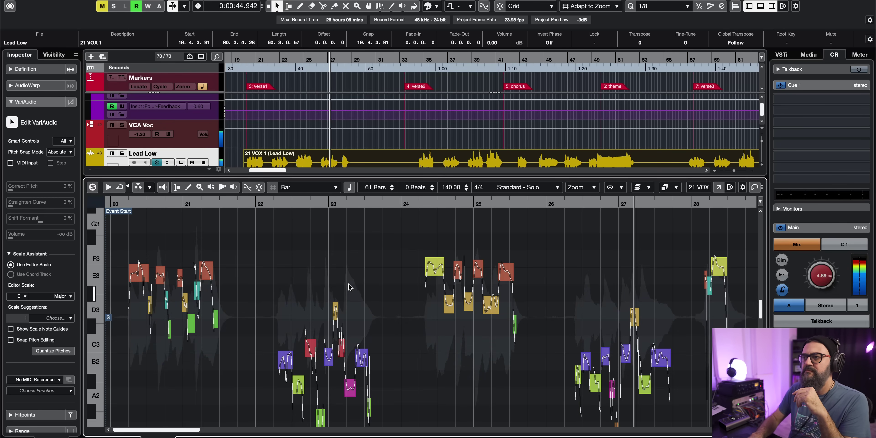
pyautogui.press('space')
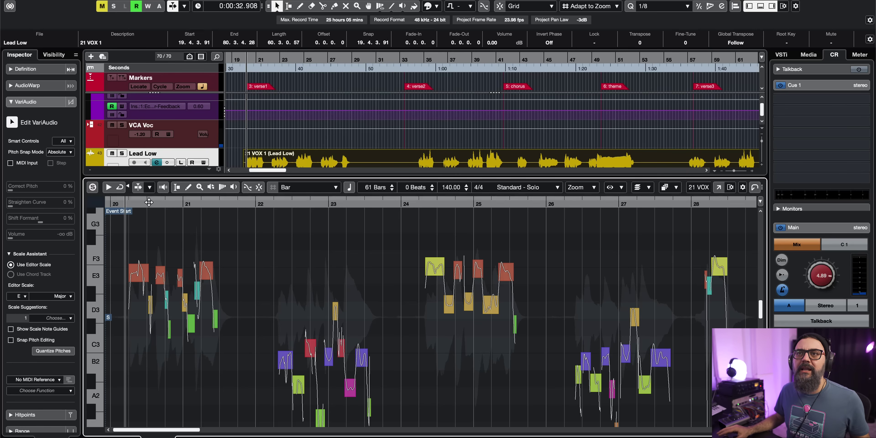
pyautogui.moveTo(149, 203); pyautogui.dragTo(116, 203)
pyautogui.moveTo(17, 130); pyautogui.dragTo(20, 132)
pyautogui.click(70, 214)
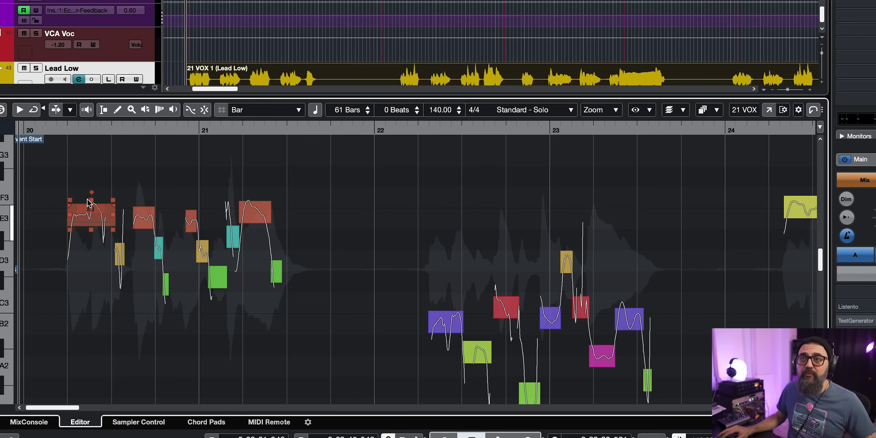
pyautogui.moveTo(61, 131); pyautogui.dragTo(56, 167)
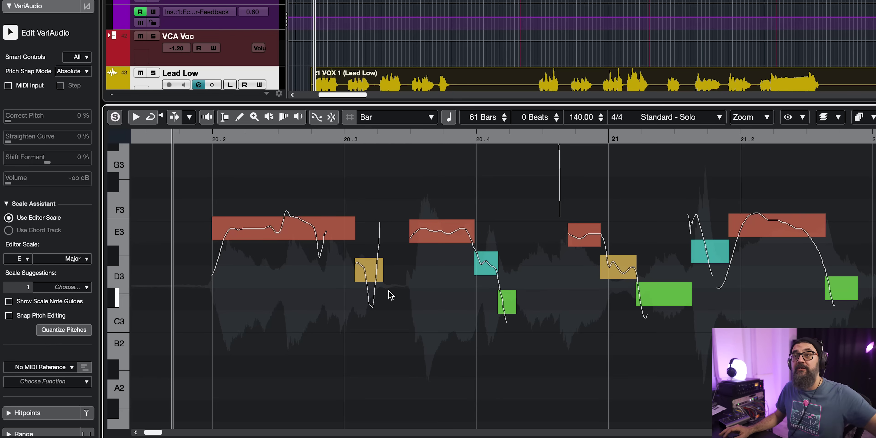
pyautogui.press('g')
pyautogui.press('g')
pyautogui.press('g')
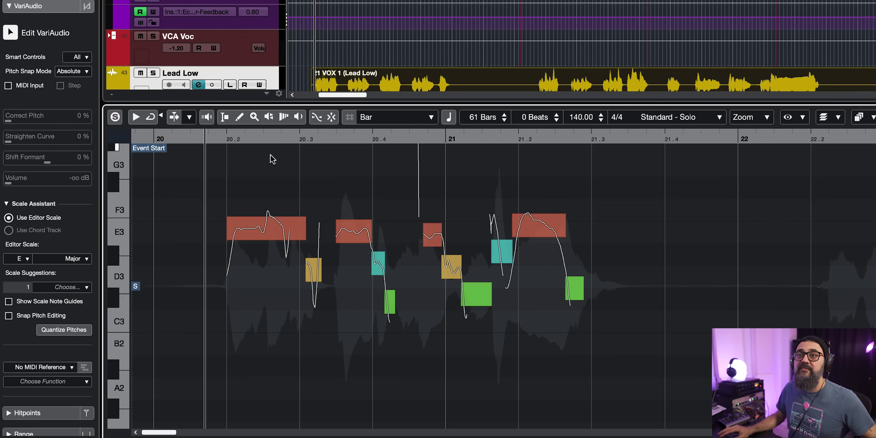
# - Select all the opening phrase's segments, apply 100% Correct Pitch, and play back the result
pyautogui.moveTo(211, 168); pyautogui.dragTo(667, 350)
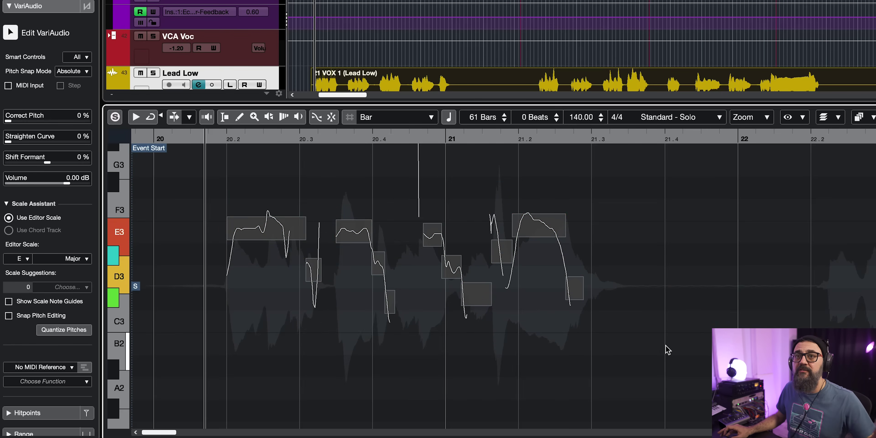
pyautogui.moveTo(15, 122); pyautogui.dragTo(101, 132)
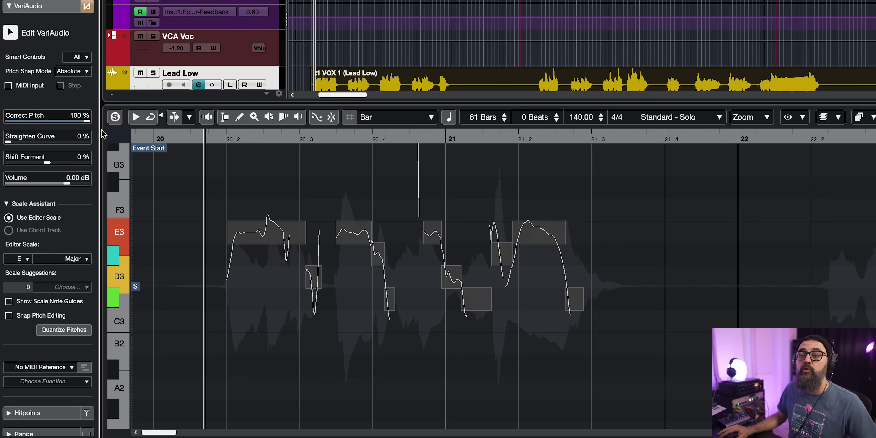
pyautogui.click(227, 190)
pyautogui.moveTo(180, 140); pyautogui.dragTo(181, 136)
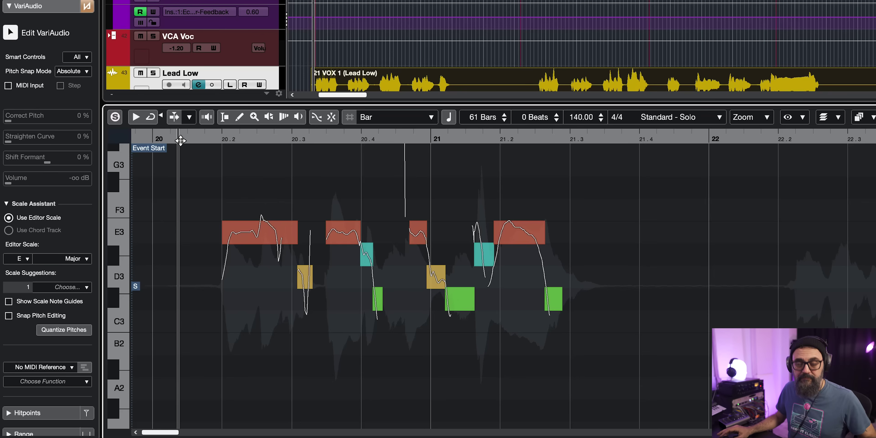
pyautogui.press('space')
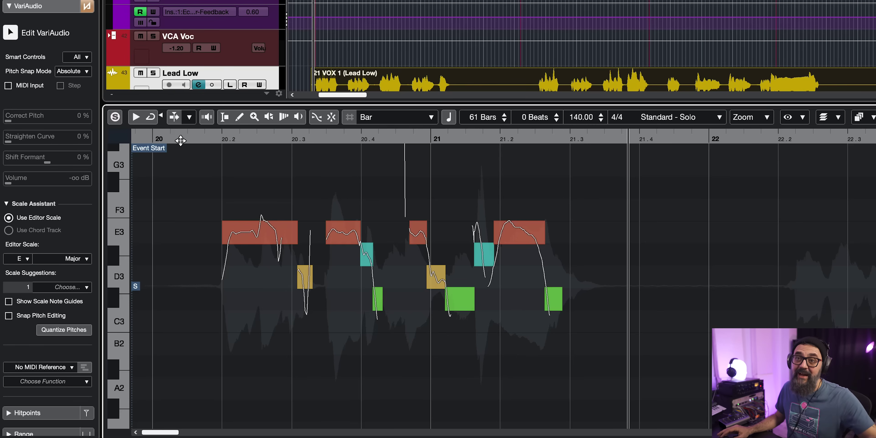
pyautogui.click(182, 139)
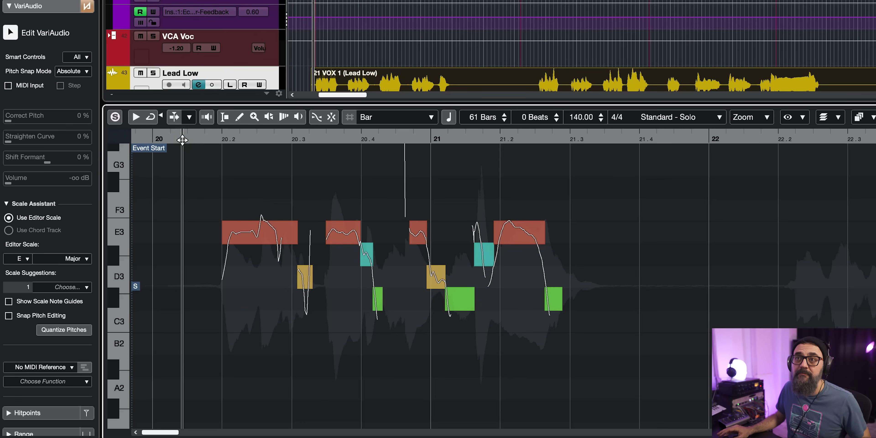
# - Replay the phrase, undo the last edit, and play the vocal again from near bar 20
pyautogui.press('space')
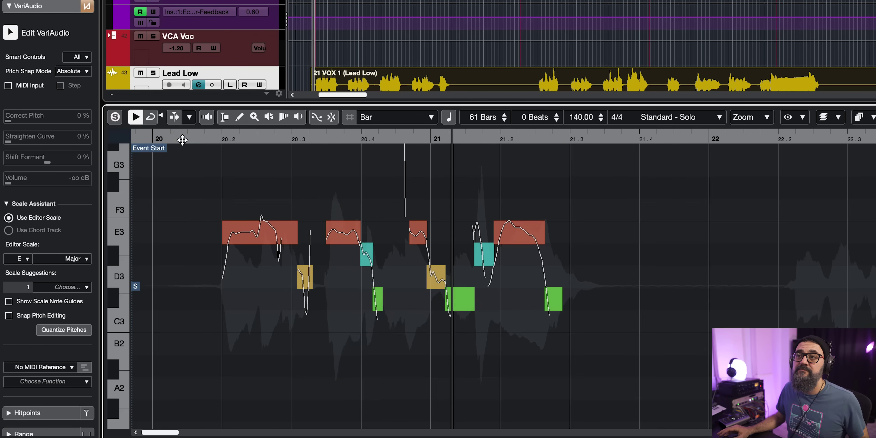
pyautogui.press('space')
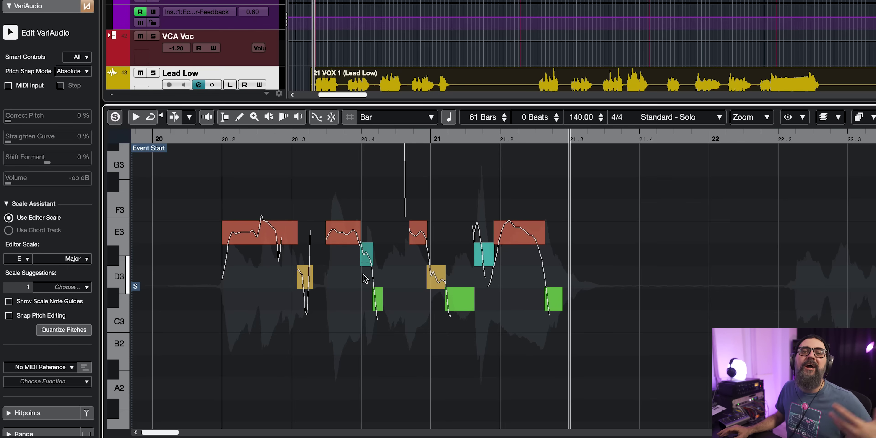
pyautogui.moveTo(224, 210)
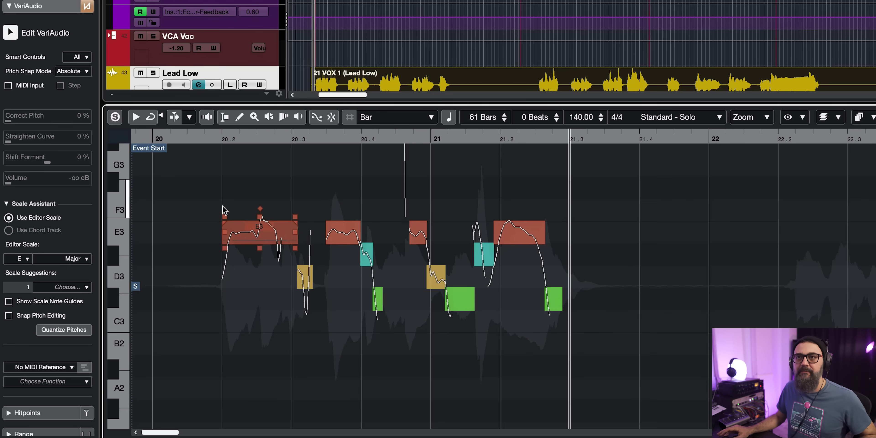
pyautogui.hotkey('ctrl', 'z')
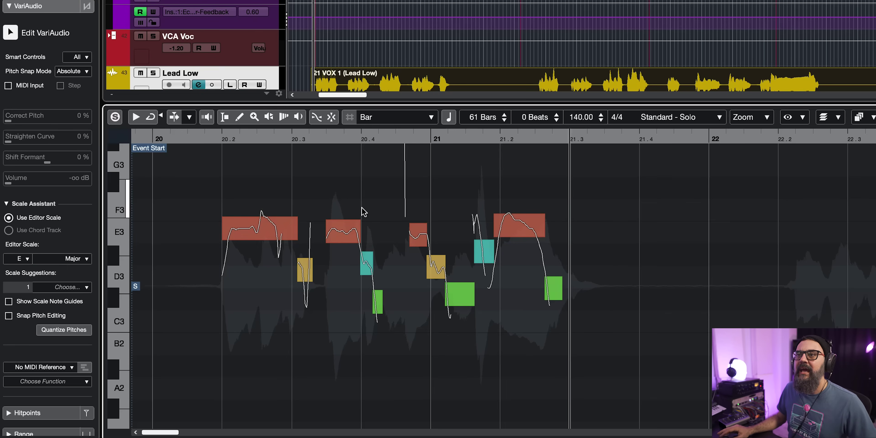
pyautogui.moveTo(535, 240)
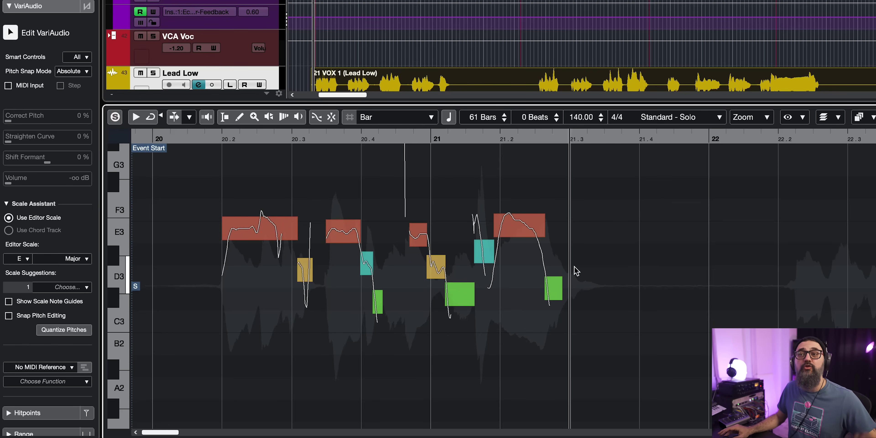
pyautogui.click(175, 140)
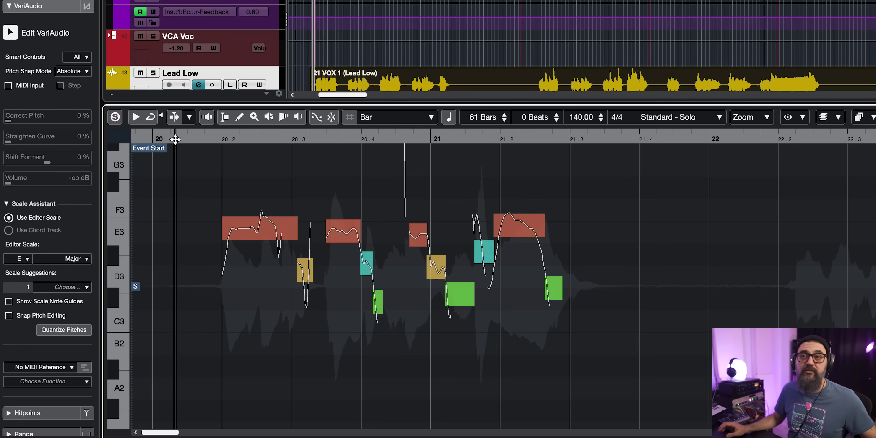
pyautogui.press('space')
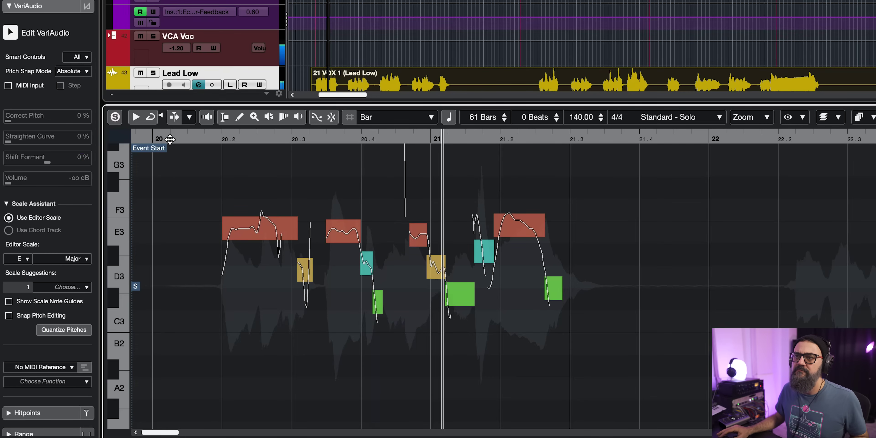
pyautogui.press('space')
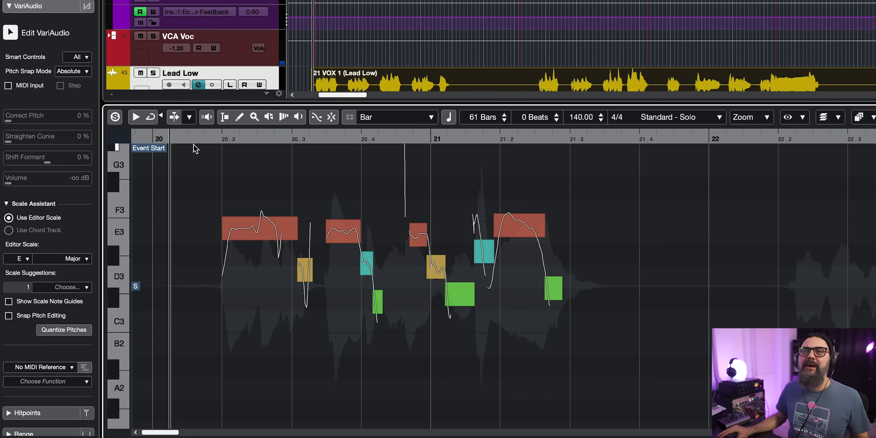
pyautogui.moveTo(194, 147); pyautogui.dragTo(193, 164)
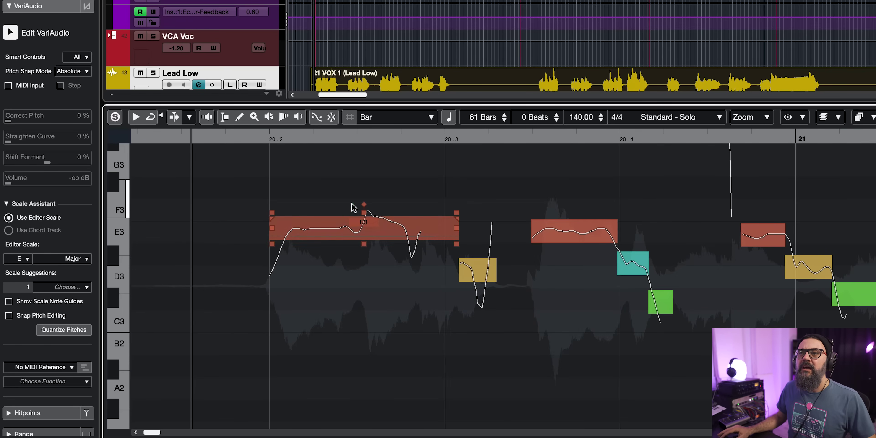
# - Select the long E3 note at bar 20.2, then deselect it and scroll the view
pyautogui.click(371, 231)
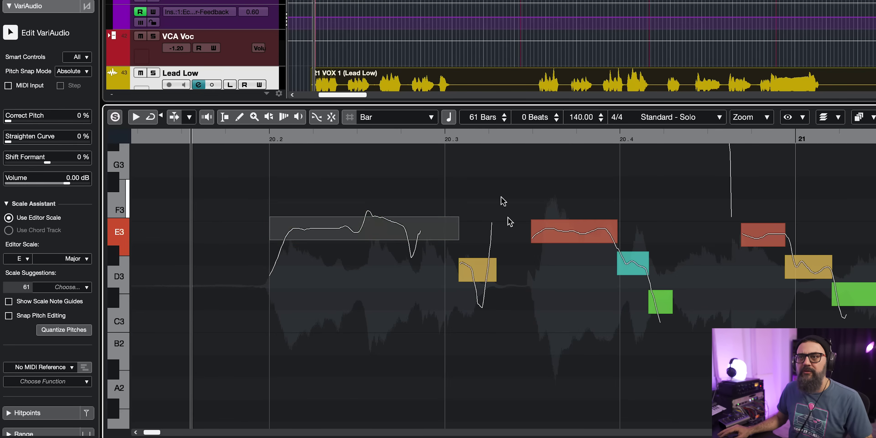
pyautogui.moveTo(364, 207)
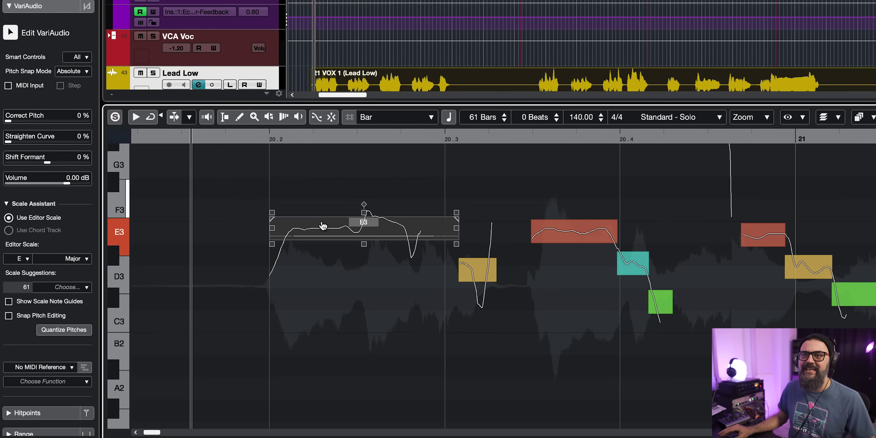
pyautogui.press('Escape')
pyautogui.hscroll(-1, 306, 229)
pyautogui.scroll(-1, 307, 229)
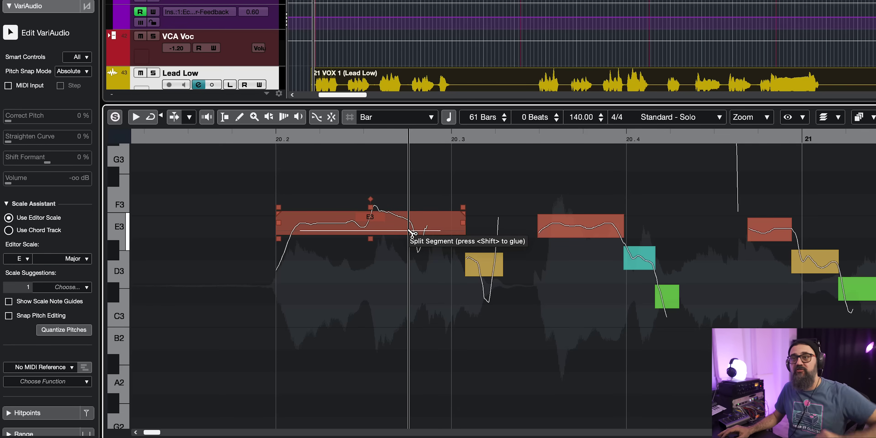
pyautogui.moveTo(371, 205); pyautogui.dragTo(382, 298)
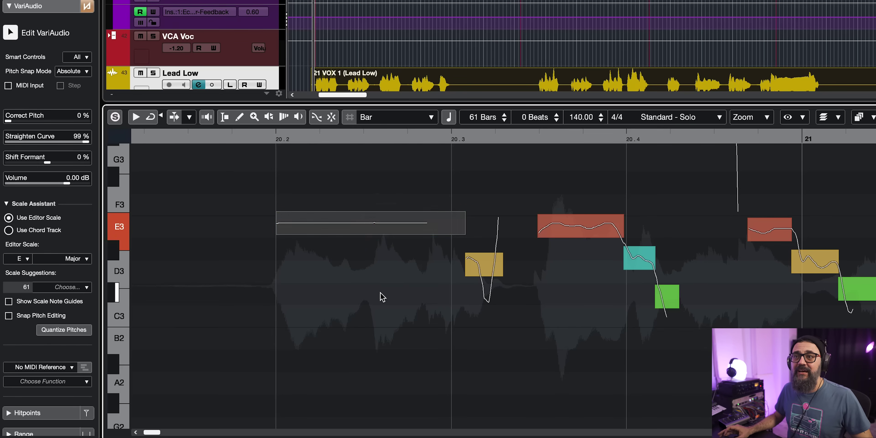
pyautogui.click(346, 190)
pyautogui.press('space')
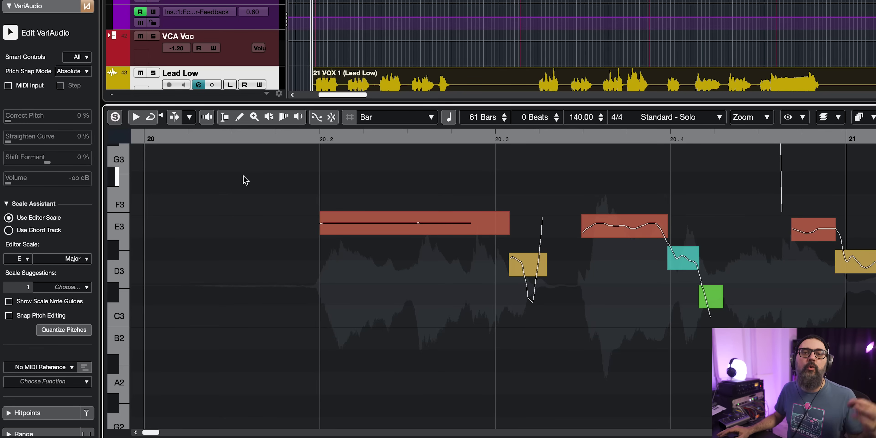
pyautogui.hotkey('ctrl', 'z')
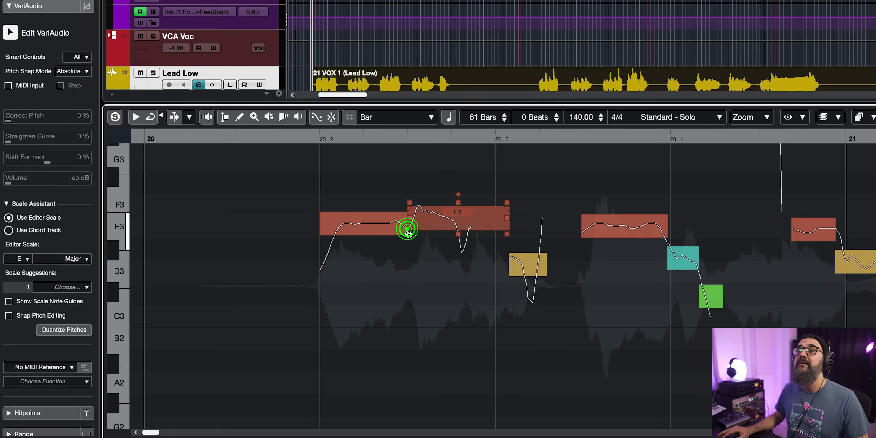
pyautogui.click(403, 225)
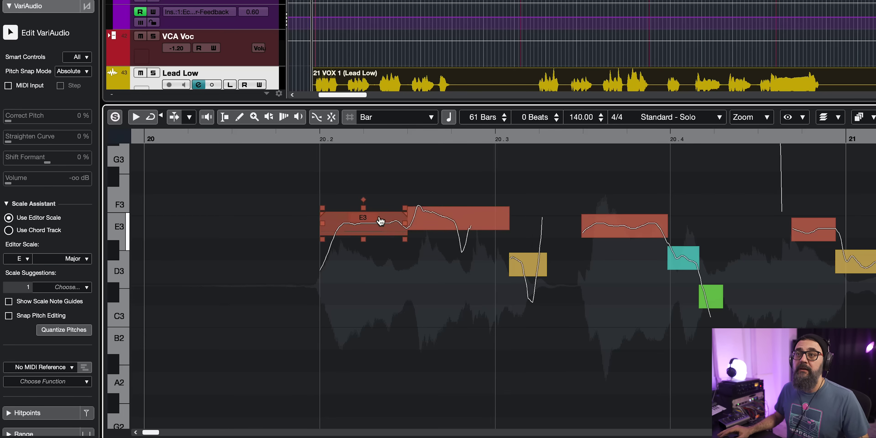
pyautogui.click(443, 219)
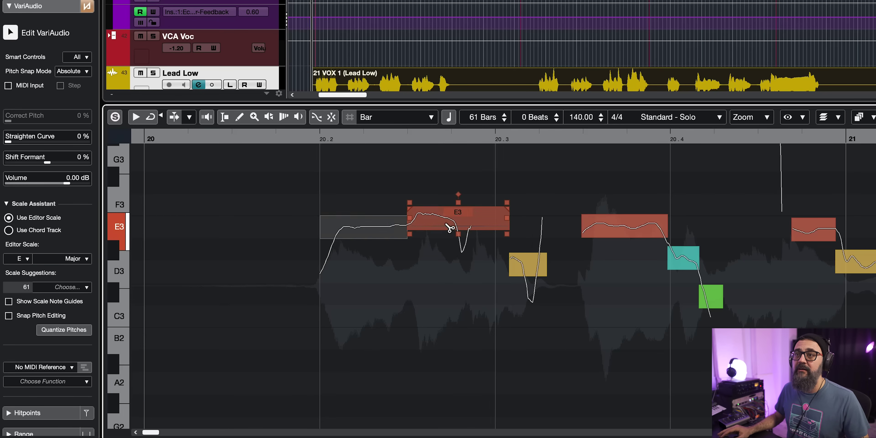
pyautogui.click(450, 270)
pyautogui.click(339, 231)
pyautogui.click(418, 228)
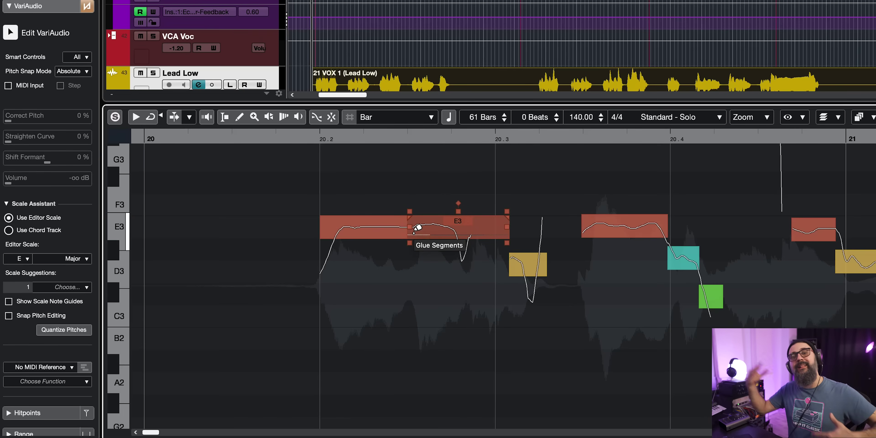
pyautogui.click(230, 188)
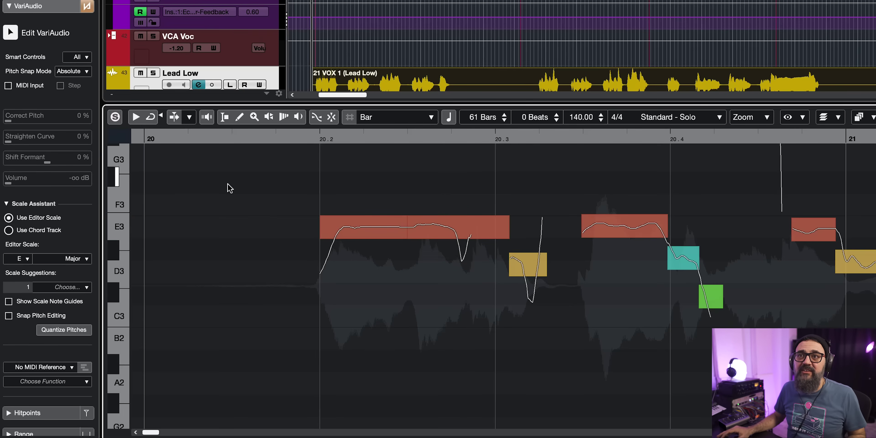
pyautogui.click(149, 139)
pyautogui.press('space')
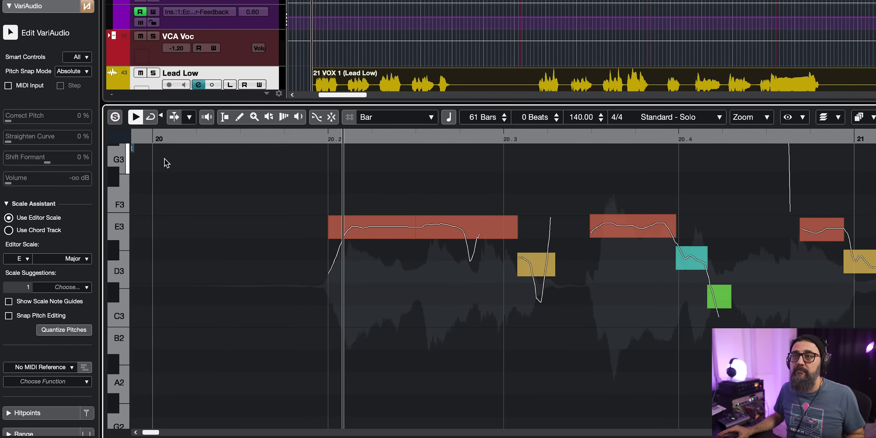
pyautogui.press('space')
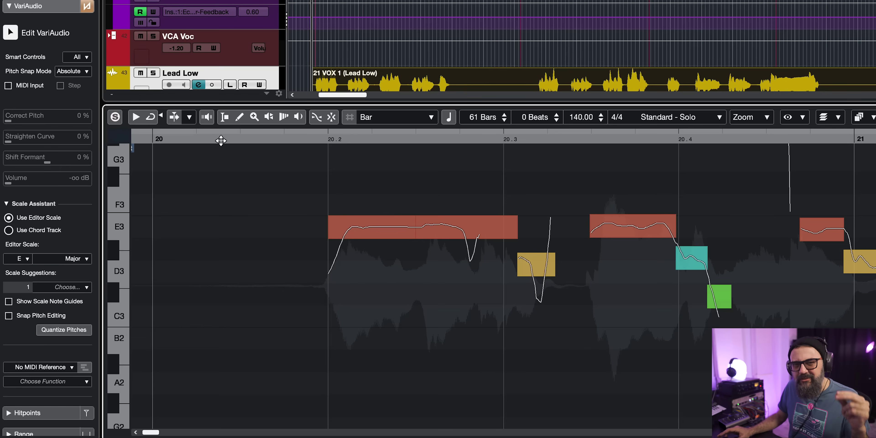
pyautogui.hotkey('ctrl', 'z')
pyautogui.hotkey('ctrl', 'z')
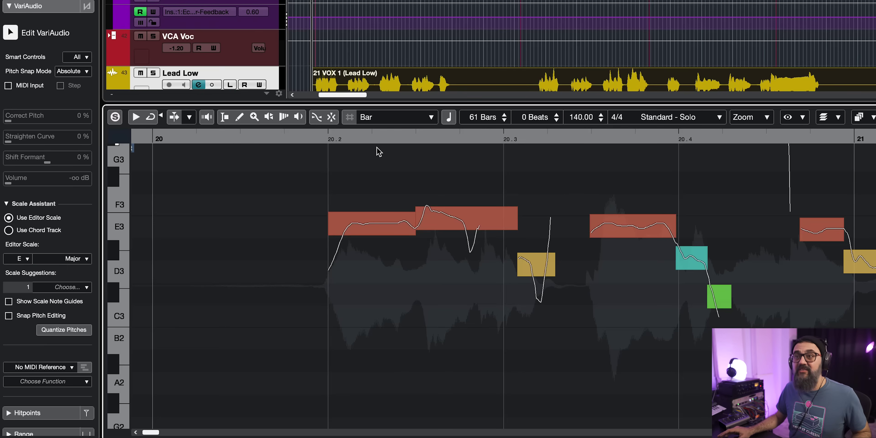
pyautogui.hotkey('ctrl', 'z')
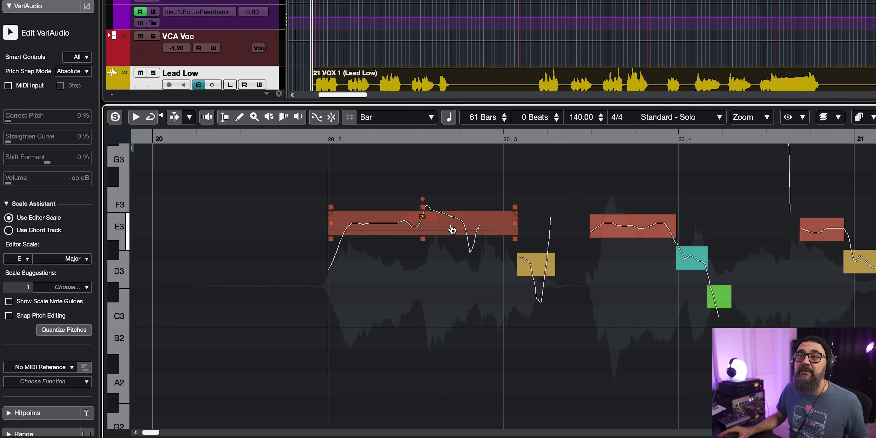
pyautogui.moveTo(453, 230); pyautogui.dragTo(452, 231)
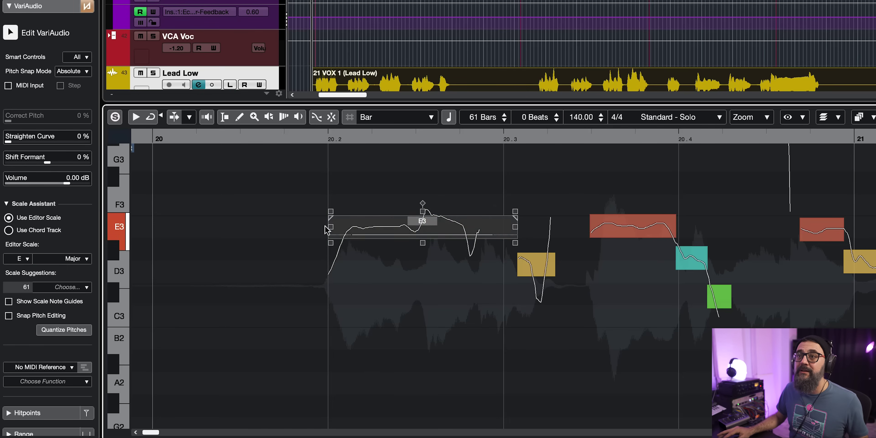
pyautogui.doubleClick(147, 139)
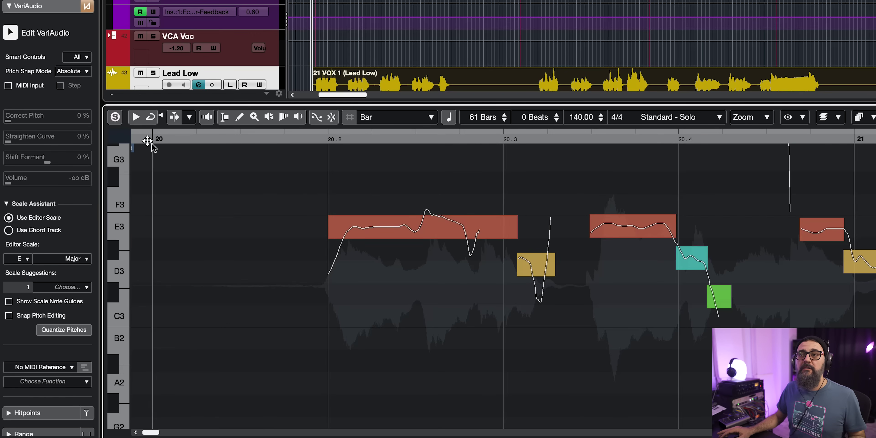
pyautogui.moveTo(455, 203)
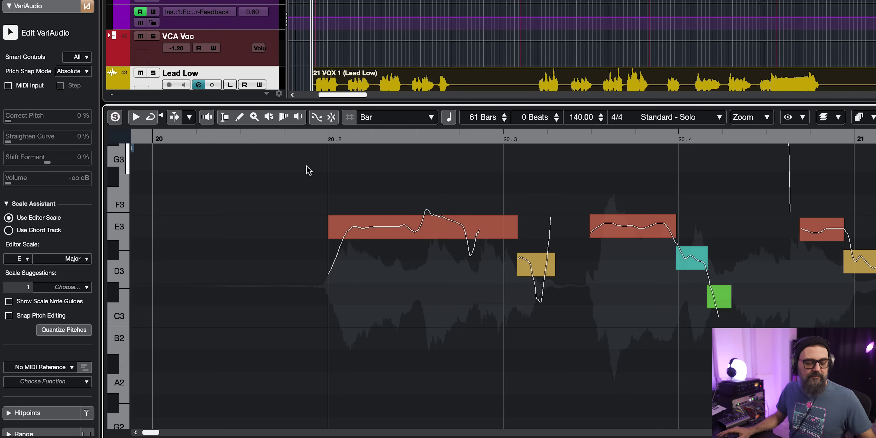
pyautogui.press('space')
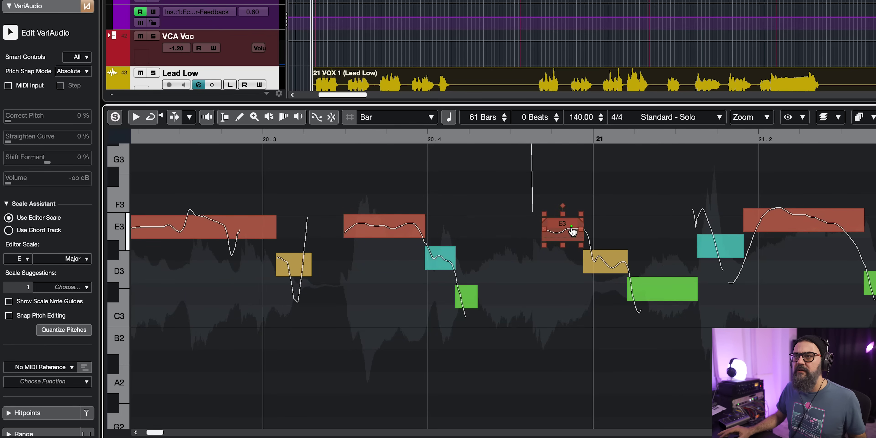
# - Check the E3 notes near bars 20.4 and 21, then play the passage up to bar 21
pyautogui.click(573, 232)
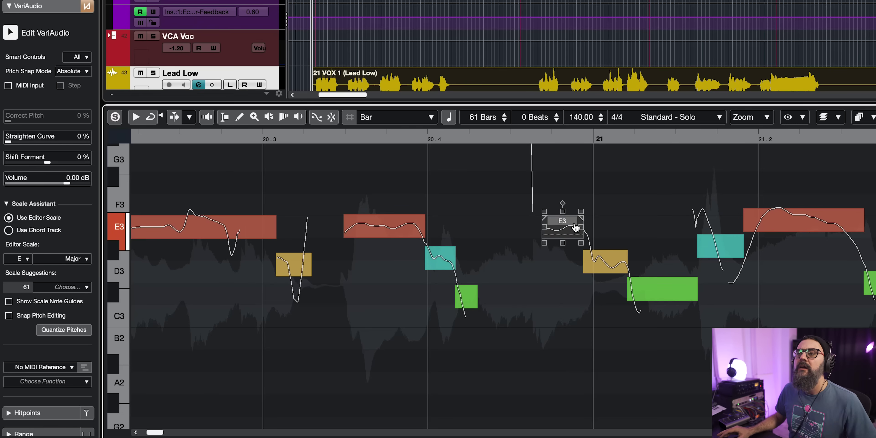
pyautogui.click(404, 230)
pyautogui.click(403, 231)
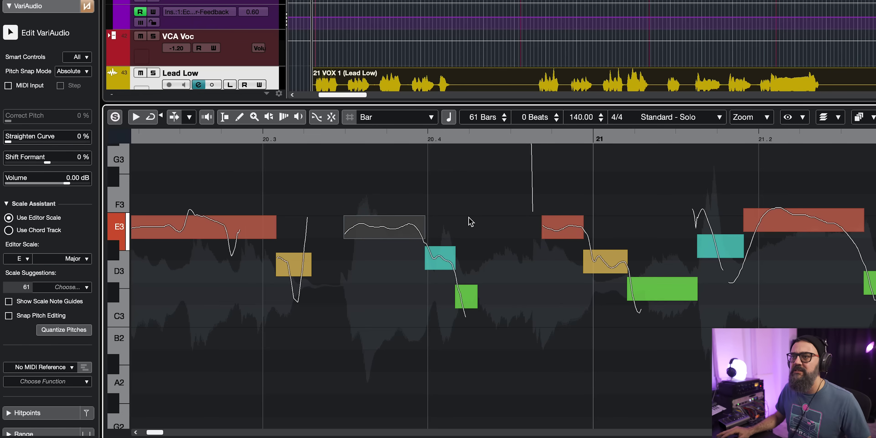
pyautogui.click(465, 182)
pyautogui.press('space')
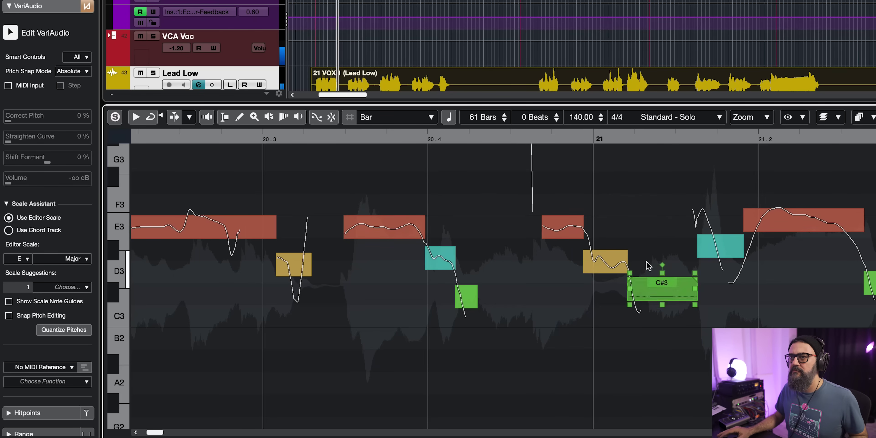
# - Audition the short note after bar 21 at other pitches, leave it on D3, and play back
pyautogui.click(611, 264)
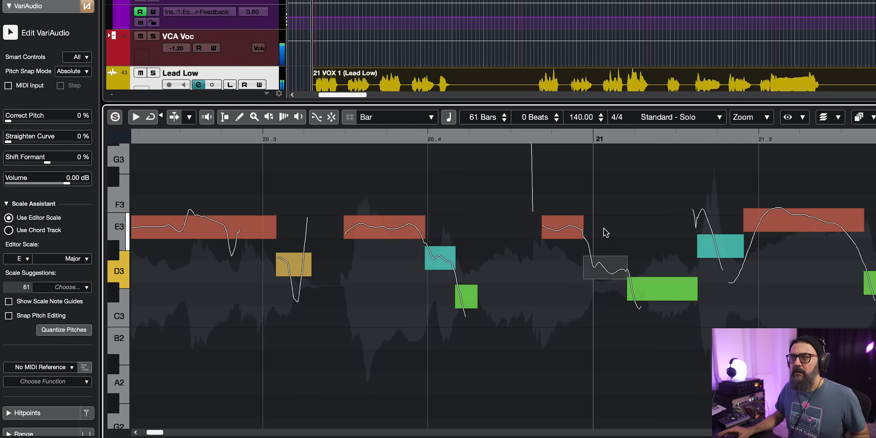
pyautogui.moveTo(612, 261)
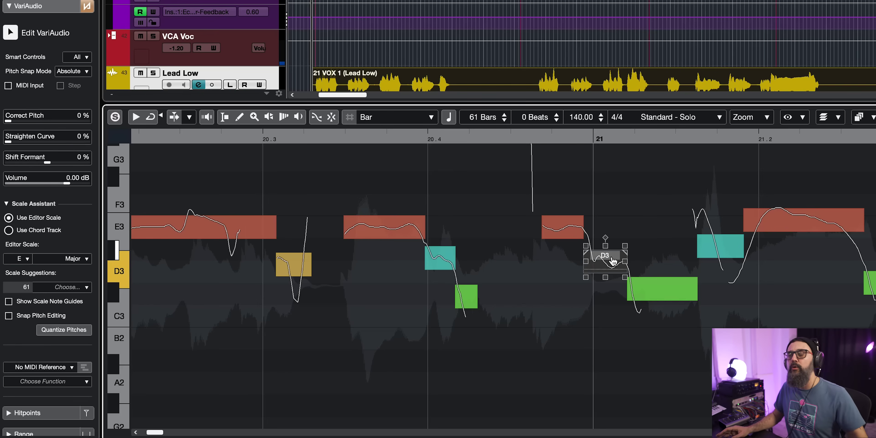
pyautogui.moveTo(613, 261)
pyautogui.mouseDown()
pyautogui.moveTo(614, 251)
pyautogui.moveTo(613, 271)
pyautogui.mouseUp()
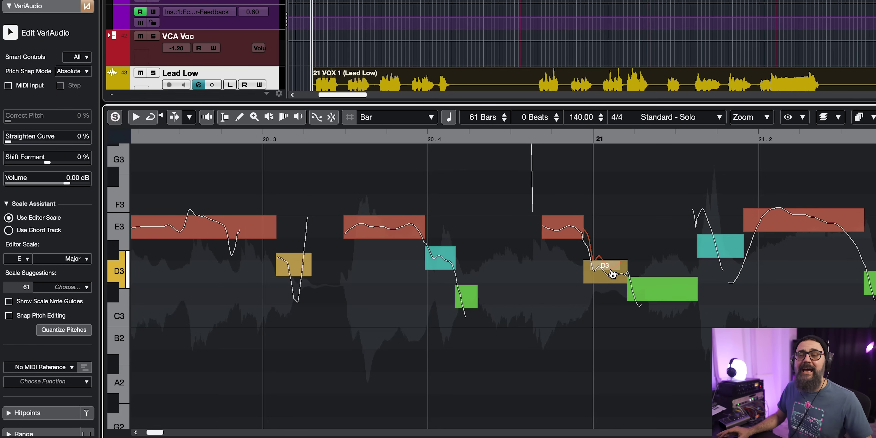
pyautogui.moveTo(612, 270)
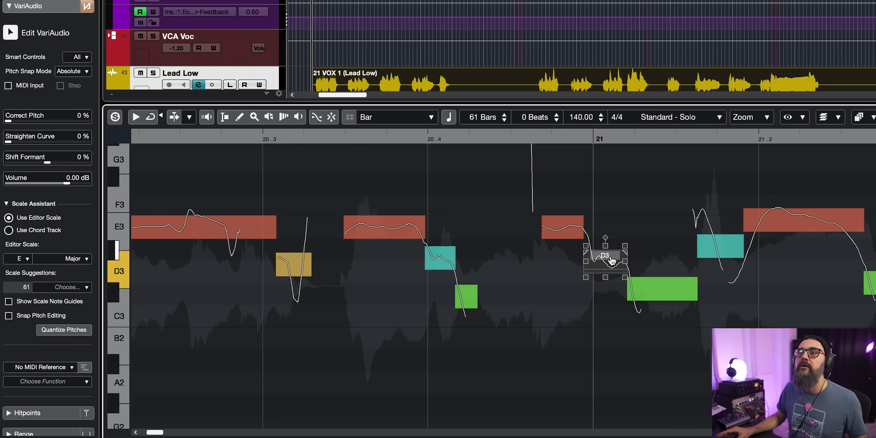
pyautogui.moveTo(612, 260)
pyautogui.mouseDown()
pyautogui.moveTo(607, 252)
pyautogui.moveTo(614, 266)
pyautogui.mouseUp()
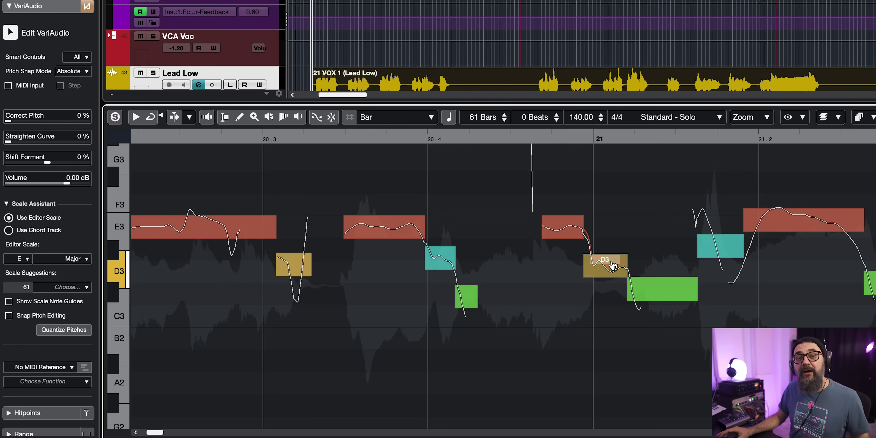
pyautogui.moveTo(614, 265)
pyautogui.mouseDown()
pyautogui.moveTo(613, 245)
pyautogui.moveTo(612, 266)
pyautogui.mouseUp()
pyautogui.press('space')
# - Lower the teal note after bar 20.4 to D3 and play back to check it
pyautogui.click(476, 195)
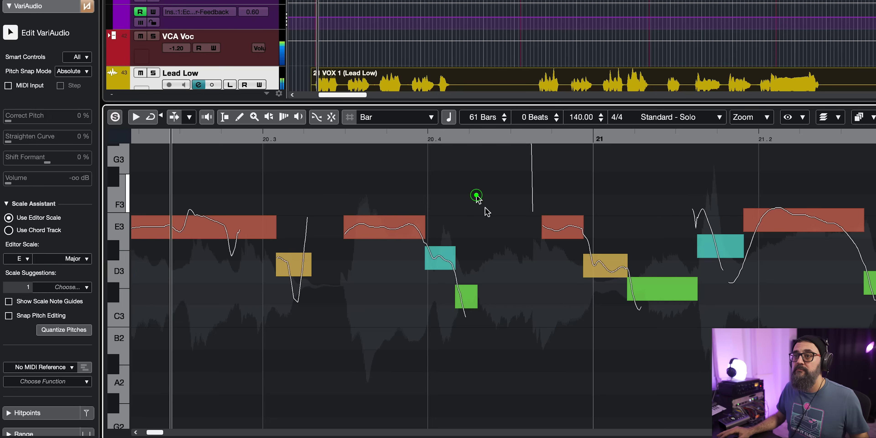
pyautogui.click(440, 256)
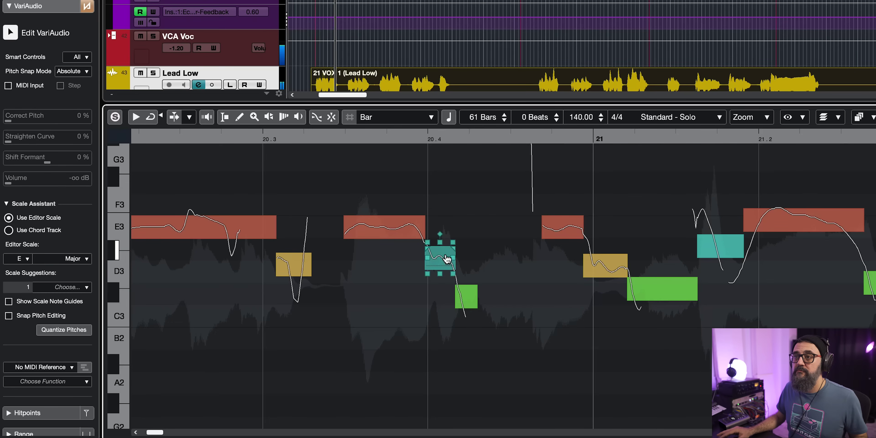
pyautogui.click(605, 265)
pyautogui.click(663, 289)
pyautogui.click(440, 257)
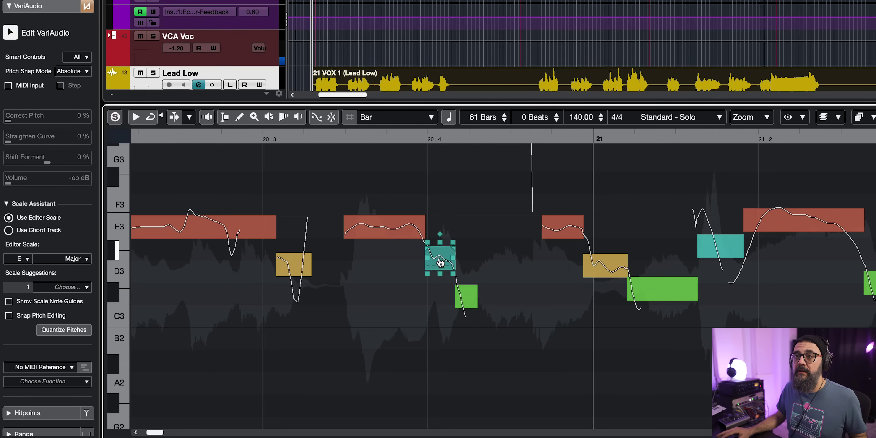
pyautogui.moveTo(438, 258); pyautogui.dragTo(441, 270)
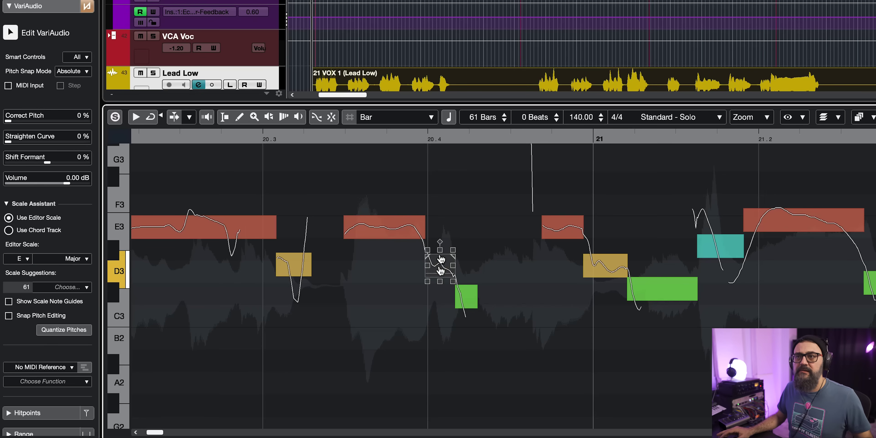
pyautogui.click(446, 211)
pyautogui.press('space')
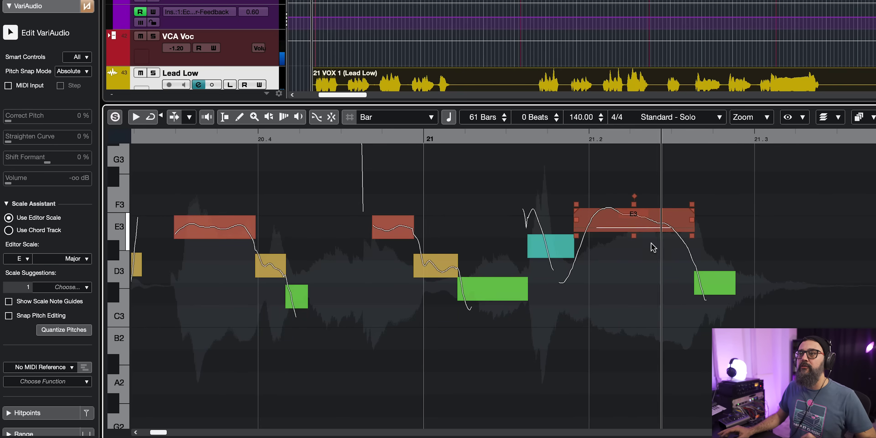
pyautogui.press('space')
# - Select the long E3 note and play the passage leading into it
pyautogui.click(614, 221)
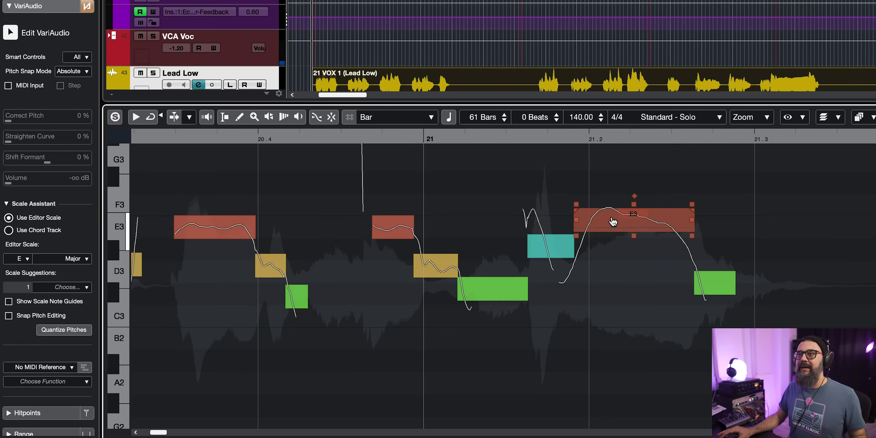
pyautogui.moveTo(552, 137); pyautogui.dragTo(477, 139)
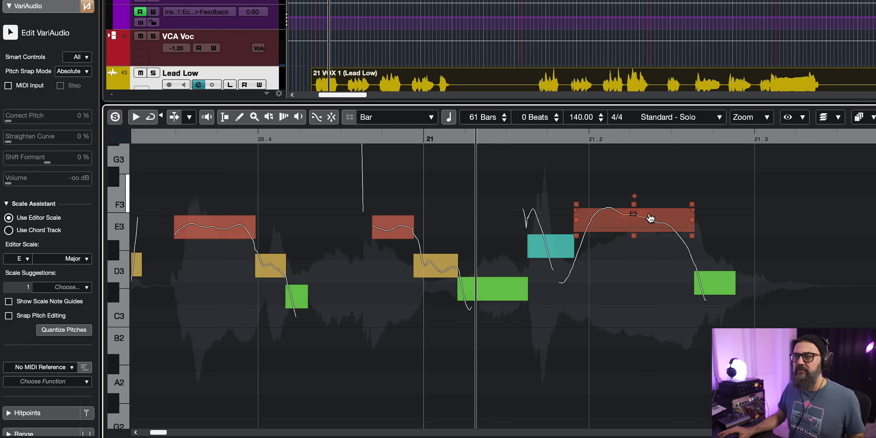
pyautogui.press('space')
pyautogui.press('space')
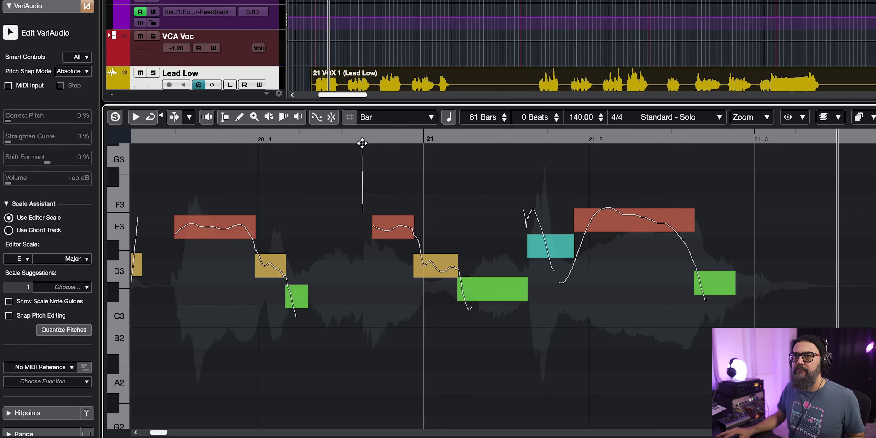
pyautogui.click(348, 143)
pyautogui.press('space')
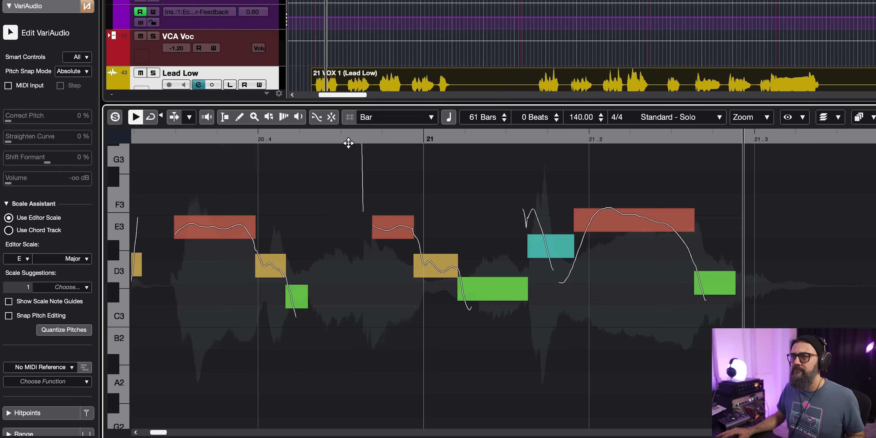
# - Split the long E3 note in two, try the first half at F3, then return it to E3
pyautogui.click(625, 228)
pyautogui.moveTo(622, 226); pyautogui.dragTo(621, 214)
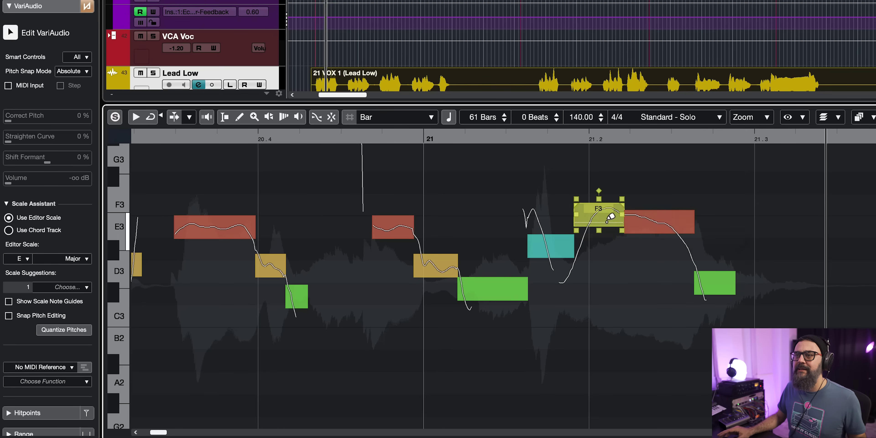
pyautogui.moveTo(606, 217); pyautogui.dragTo(606, 228)
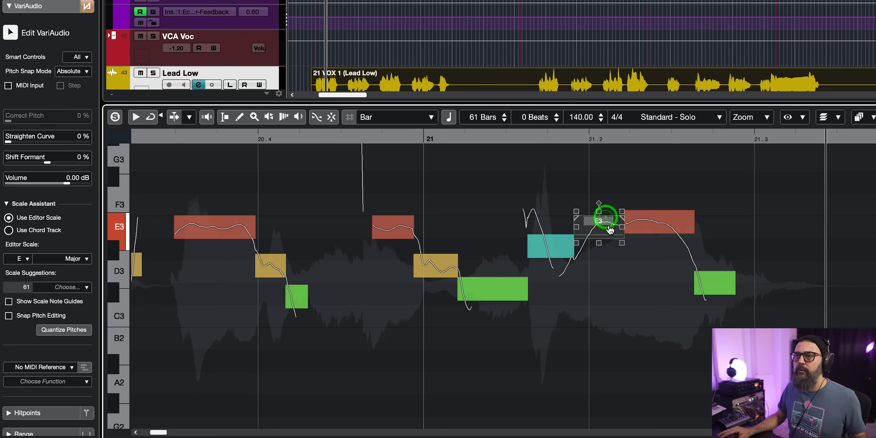
pyautogui.click(657, 219)
pyautogui.click(654, 209)
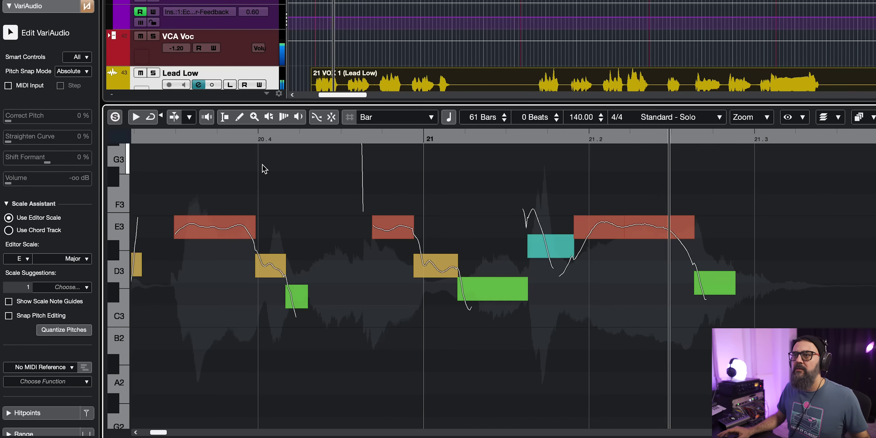
pyautogui.click(401, 220)
# - Play the phrase from the start of bar 20
pyautogui.scroll(2, 406, 206)
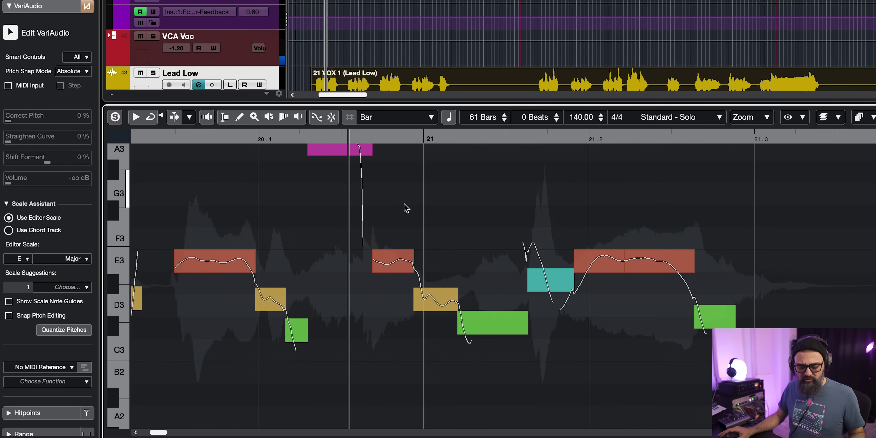
pyautogui.scroll(-3, 406, 206)
pyautogui.click(188, 140)
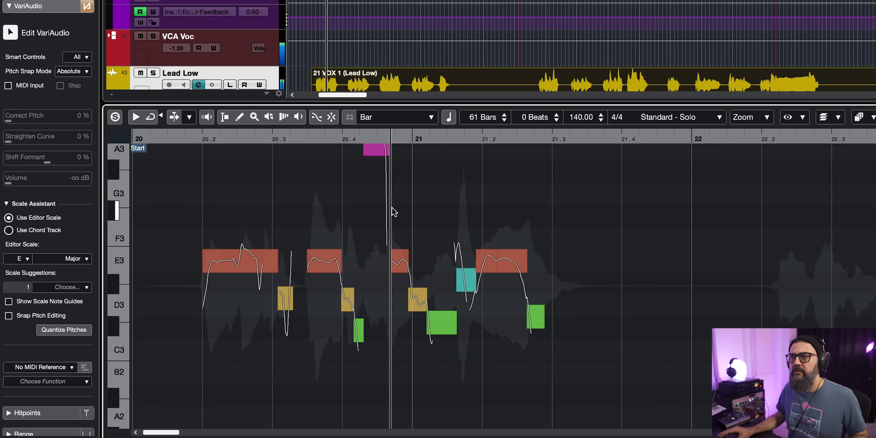
pyautogui.press('space')
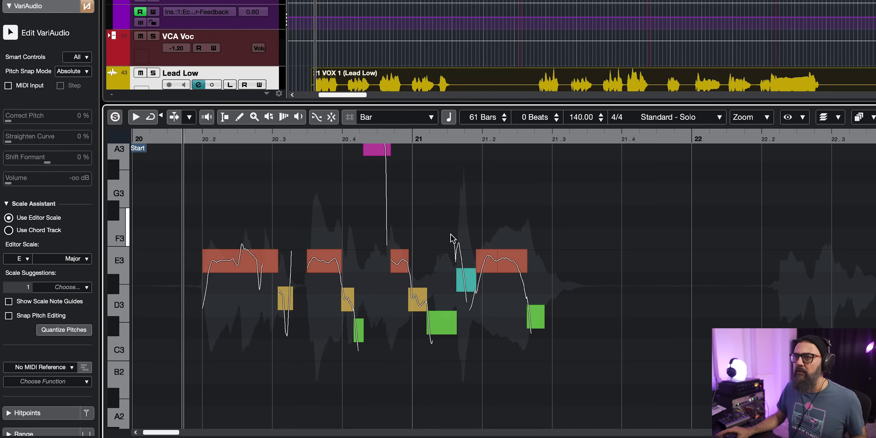
# - Raise the first half of the split note to F3 and play back to hear it
pyautogui.scroll(2, 453, 238)
pyautogui.moveTo(507, 266); pyautogui.dragTo(506, 253)
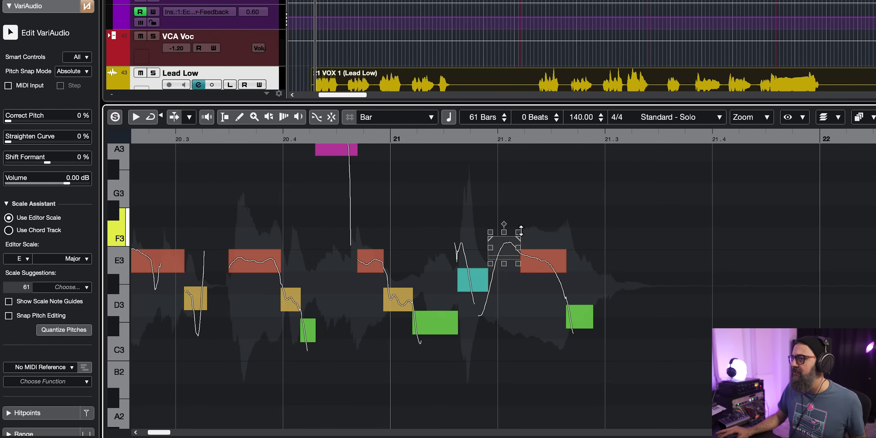
pyautogui.click(528, 215)
pyautogui.press('space')
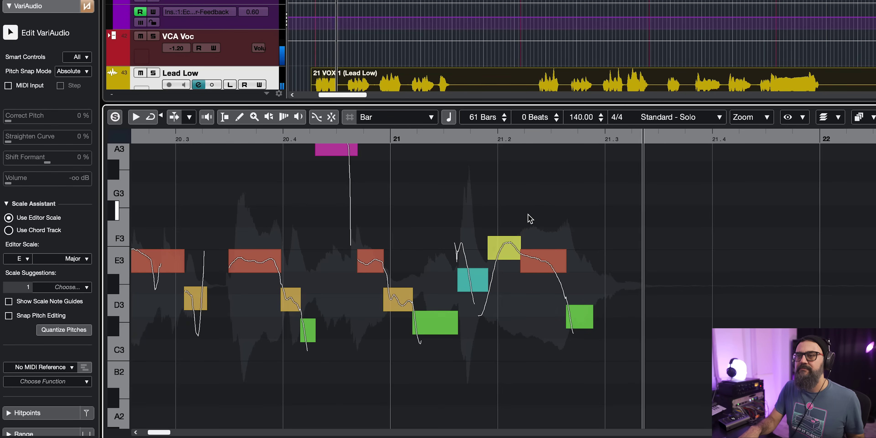
pyautogui.press('space')
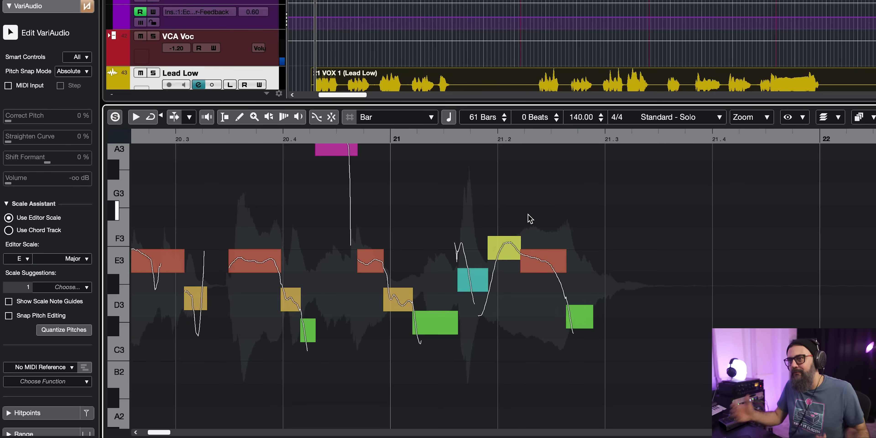
pyautogui.click(507, 251)
pyautogui.click(622, 226)
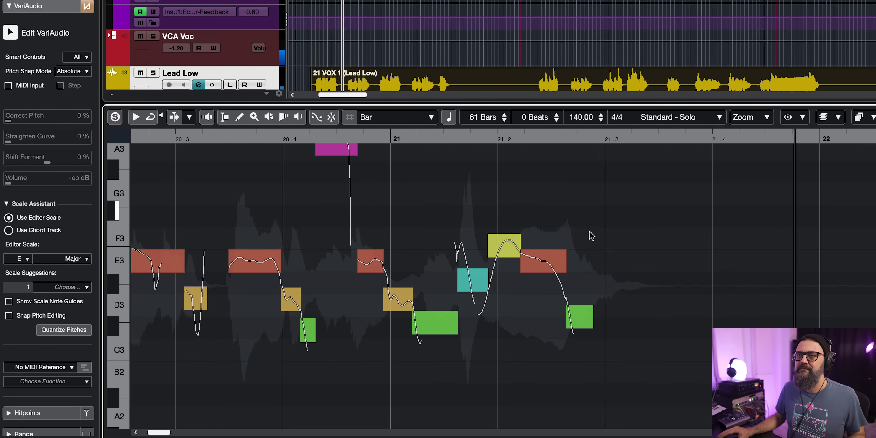
pyautogui.press('space')
# - Move the F3 piece back down to E3 and play back the restored phrase
pyautogui.moveTo(510, 250); pyautogui.dragTo(510, 261)
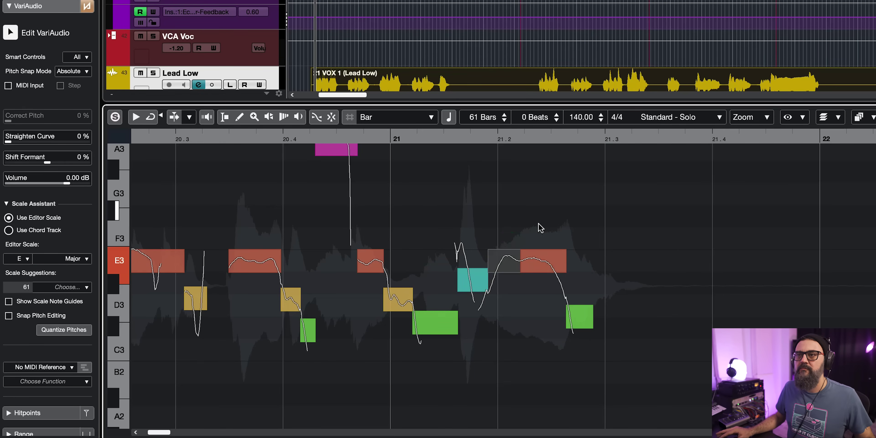
pyautogui.press('space')
pyautogui.click(546, 215)
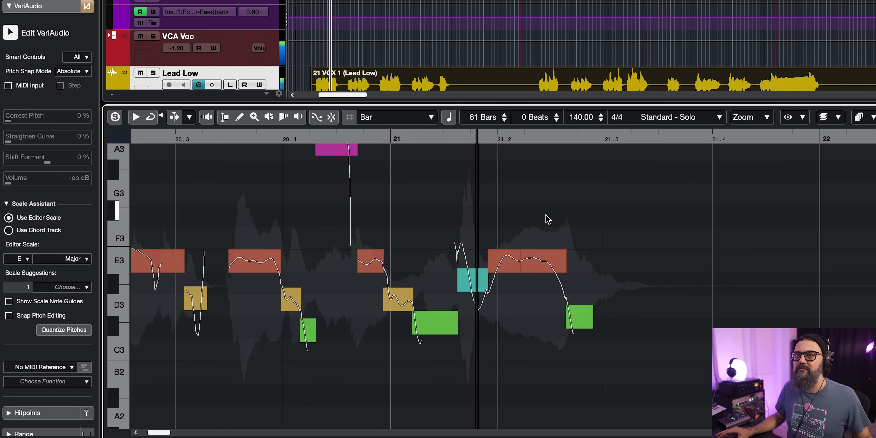
pyautogui.press('space')
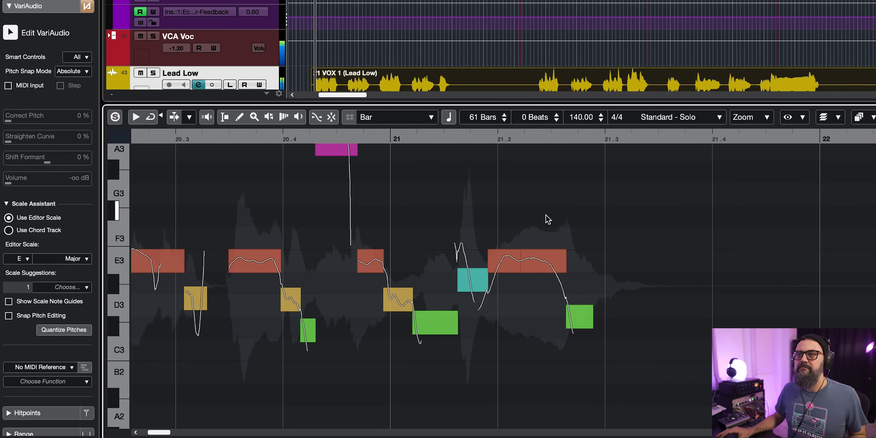
# - Scroll to bar 22 and play the next phrase from bar 22.2
pyautogui.hscroll(10, 548, 220)
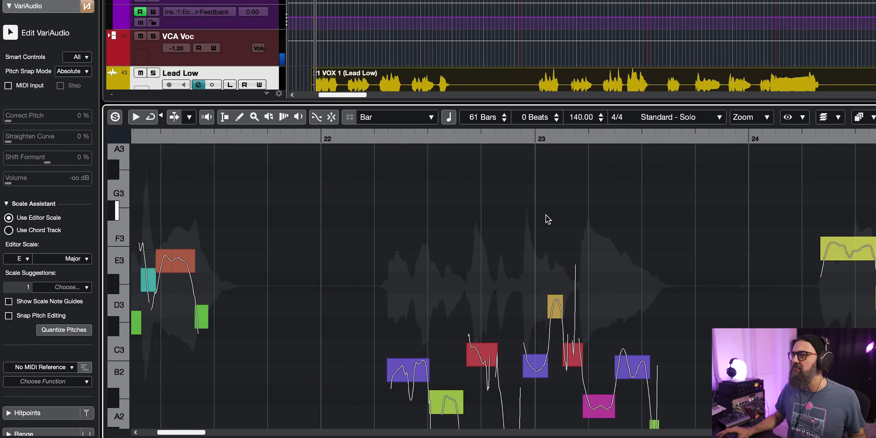
pyautogui.click(361, 138)
pyautogui.scroll(-5, 439, 206)
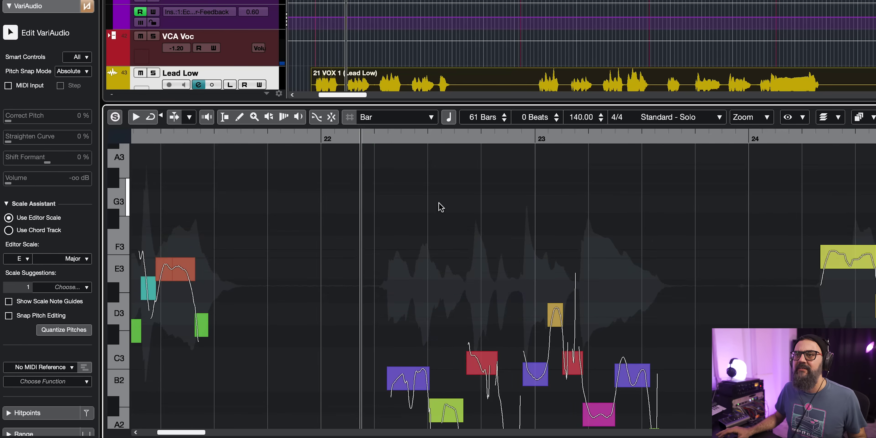
pyautogui.press('space')
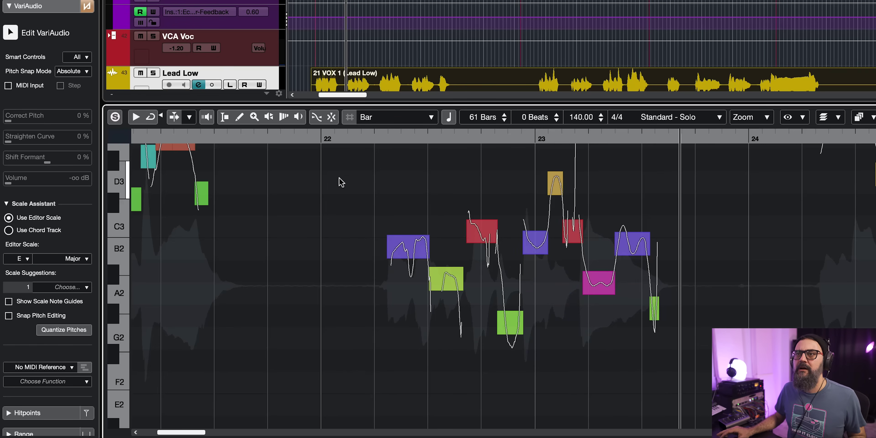
# - Split the B2 note near 22.2 and rejoin it so it stays whole, then play from 22.1
pyautogui.press('space')
pyautogui.scroll(3, 358, 195)
pyautogui.click(444, 245)
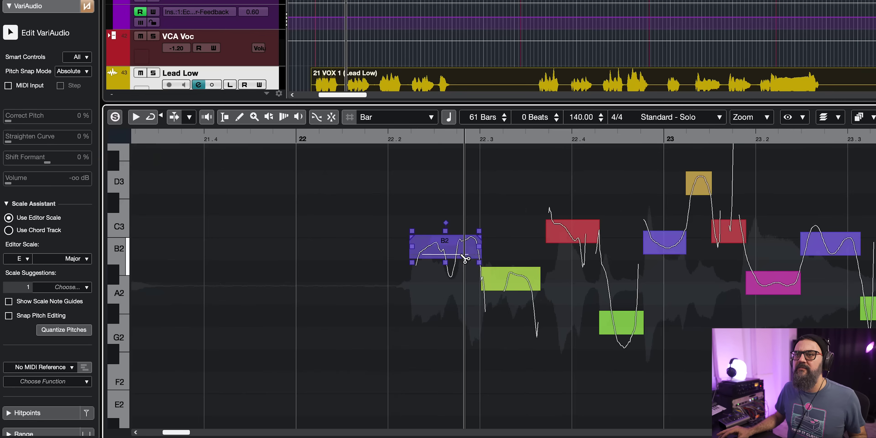
pyautogui.keyDown('alt'); pyautogui.click(456, 255); pyautogui.keyUp('alt')
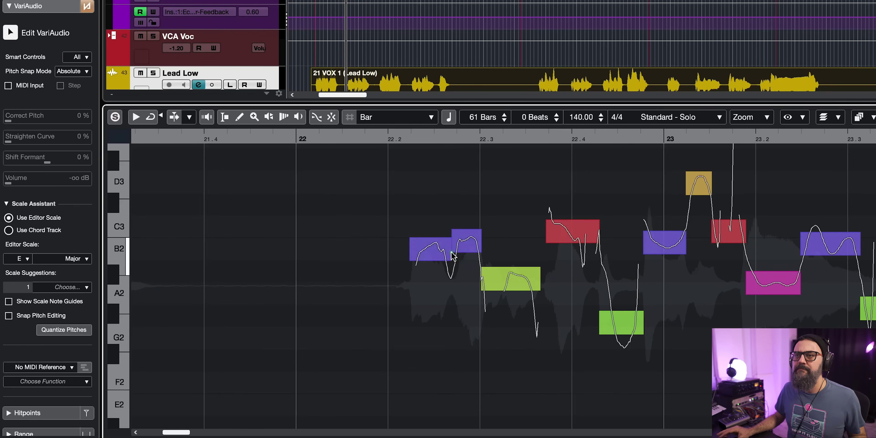
pyautogui.click(430, 254)
pyautogui.keyDown('alt'); pyautogui.keyDown('shift'); pyautogui.click(468, 238); pyautogui.keyUp('shift'); pyautogui.keyUp('alt')
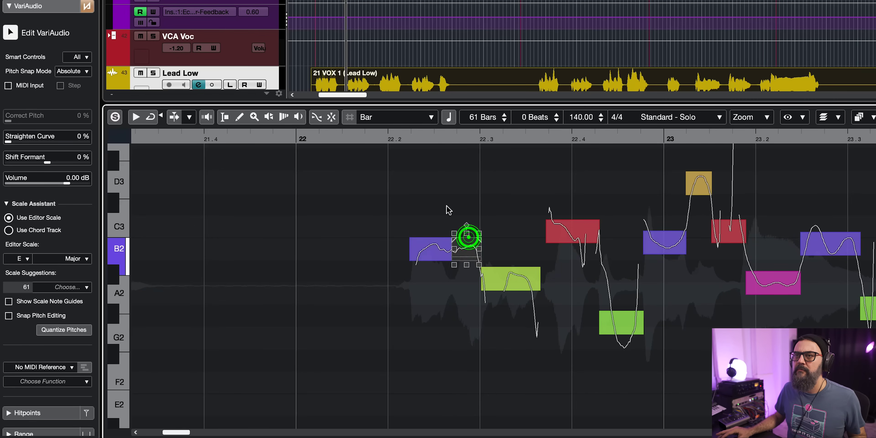
pyautogui.click(341, 142)
pyautogui.press('space')
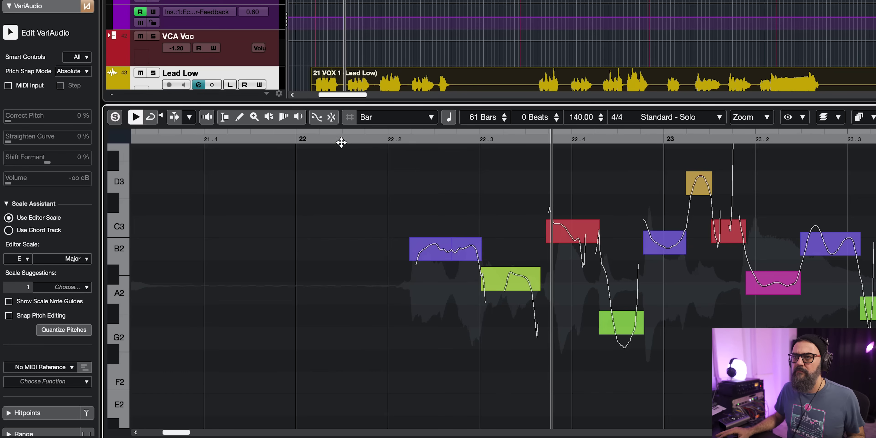
# - Lower the A#2 note after the B2 note to A2 and play back to check it
pyautogui.click(518, 287)
pyautogui.moveTo(519, 280); pyautogui.dragTo(518, 296)
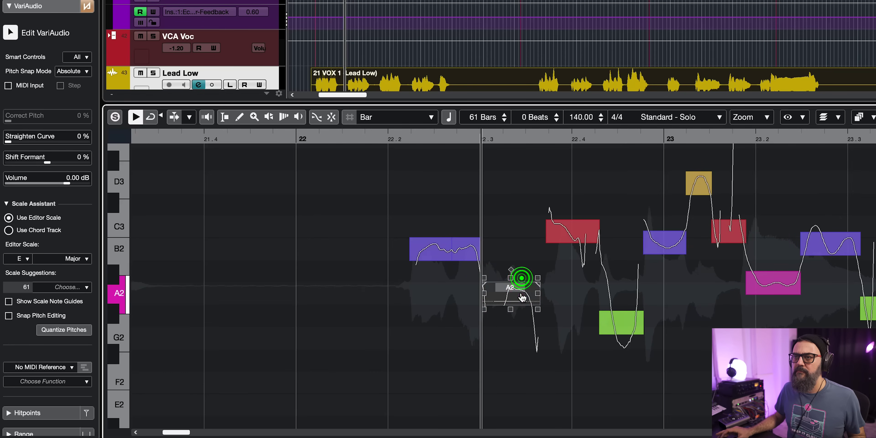
pyautogui.click(352, 141)
pyautogui.click(344, 169)
pyautogui.press('space')
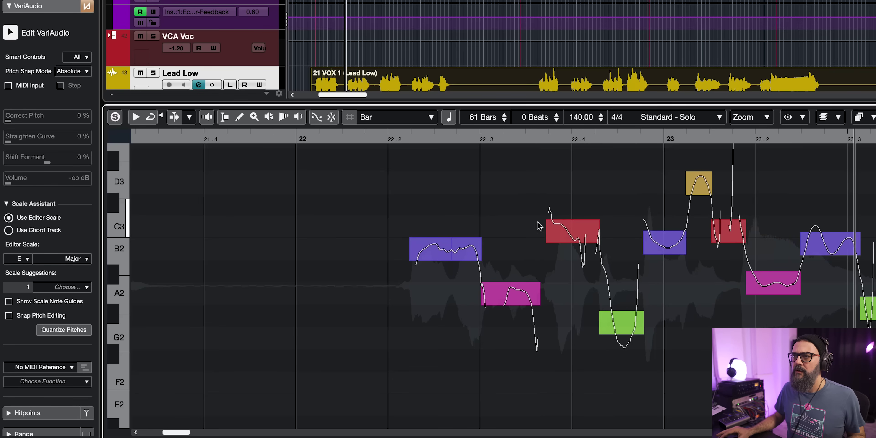
pyautogui.press('space')
# - Tilt the start of the C3 note's pitch curve and play back from near 22.2
pyautogui.click(548, 225)
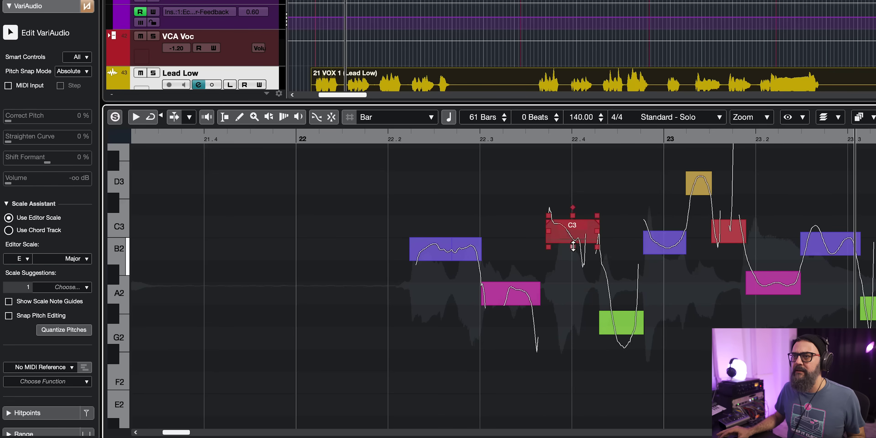
pyautogui.scroll(3, 574, 246)
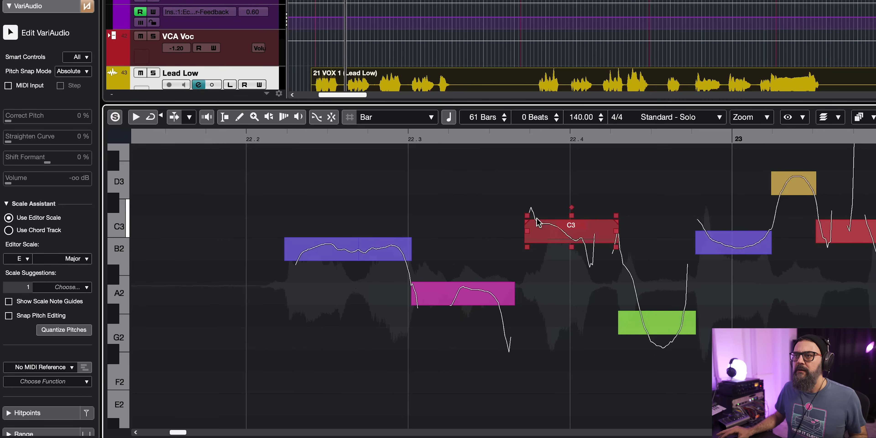
pyautogui.click(573, 207)
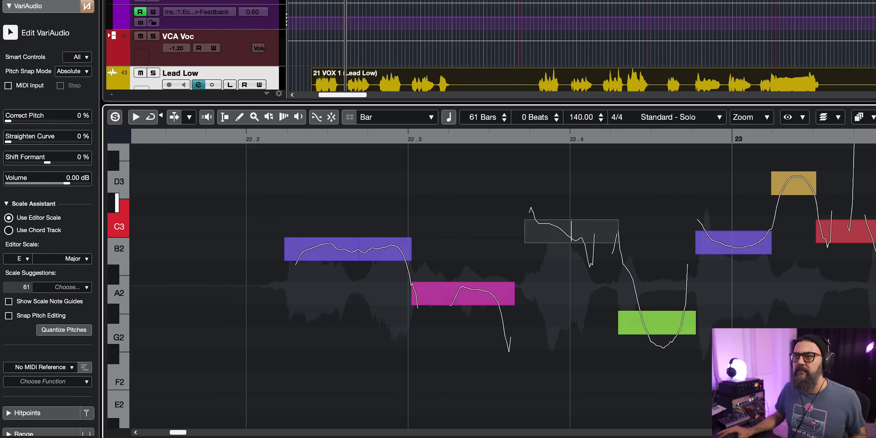
pyautogui.moveTo(534, 211)
pyautogui.moveTo(527, 215); pyautogui.dragTo(528, 237)
pyautogui.click(464, 190)
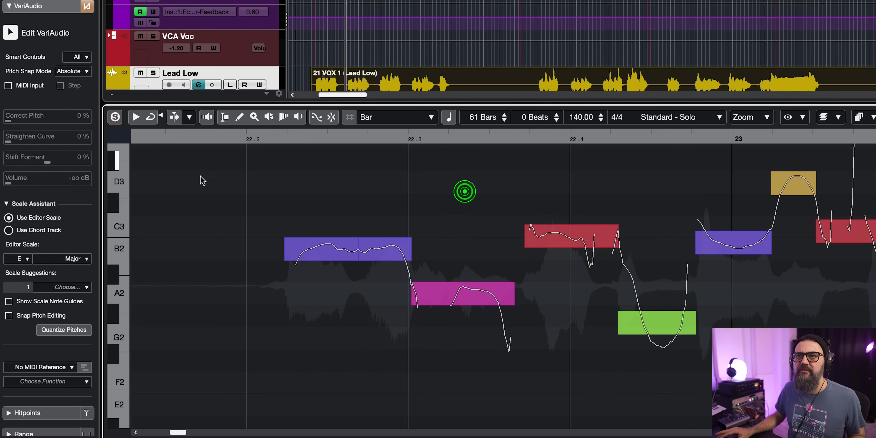
pyautogui.doubleClick(191, 141)
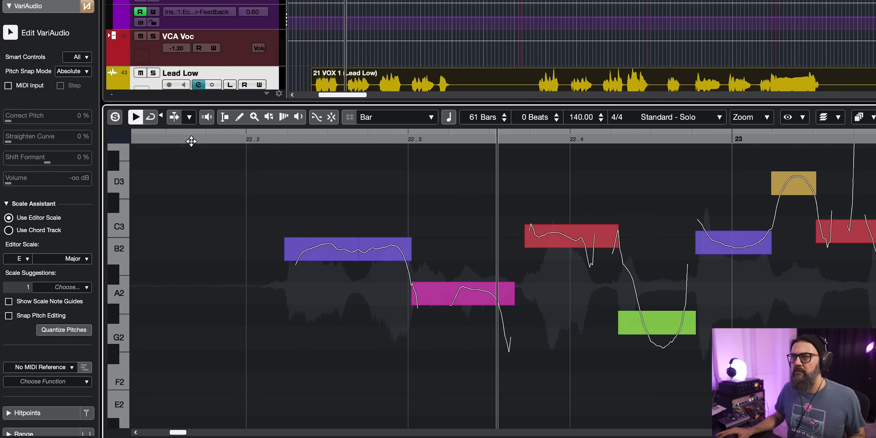
pyautogui.press('space')
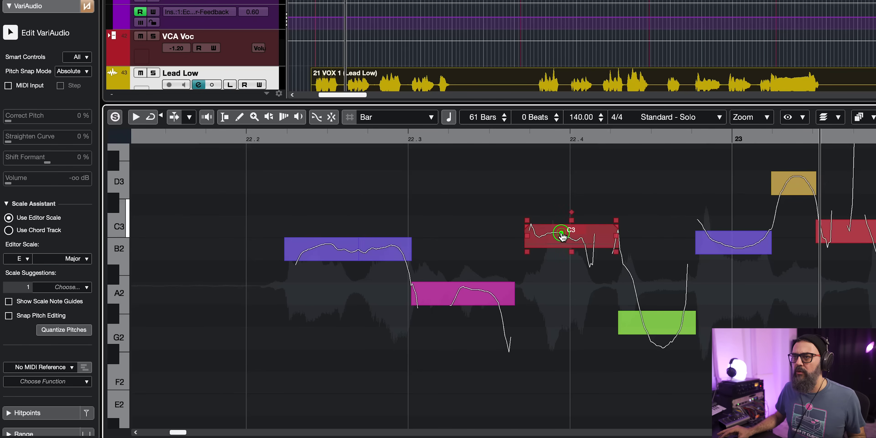
# - Audition the C3 note, lower it to B2, and play back the retuned phrase
pyautogui.moveTo(562, 237); pyautogui.dragTo(563, 235)
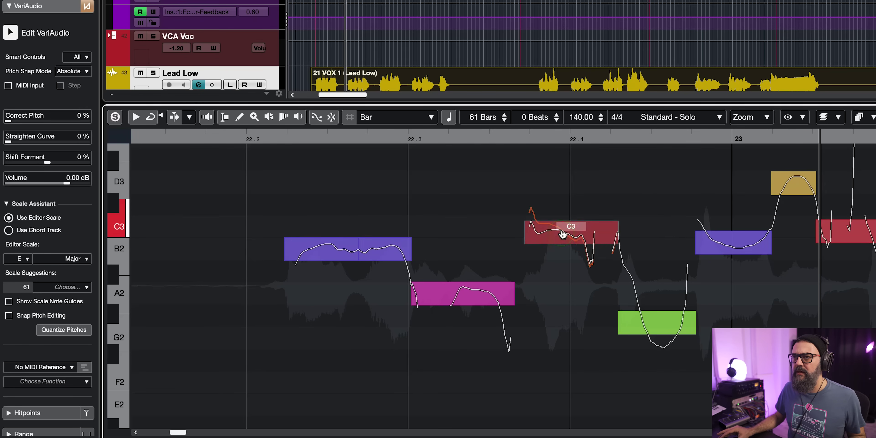
pyautogui.click(250, 139)
pyautogui.press('space')
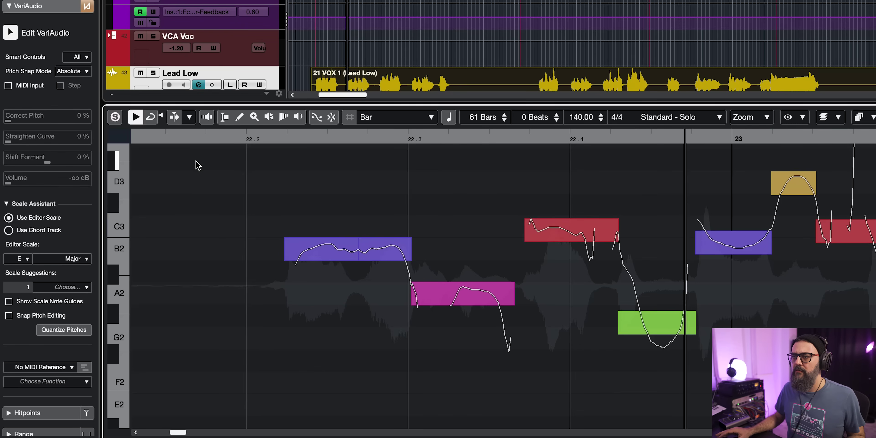
pyautogui.click(192, 136)
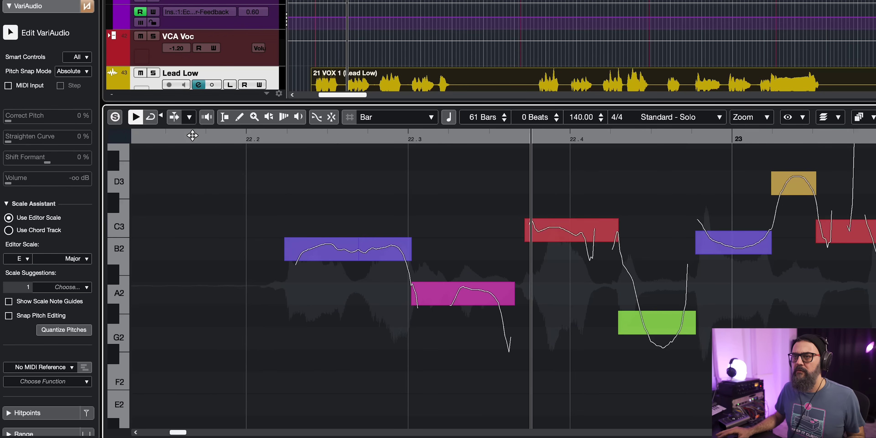
pyautogui.press('space')
pyautogui.moveTo(567, 229); pyautogui.dragTo(566, 249)
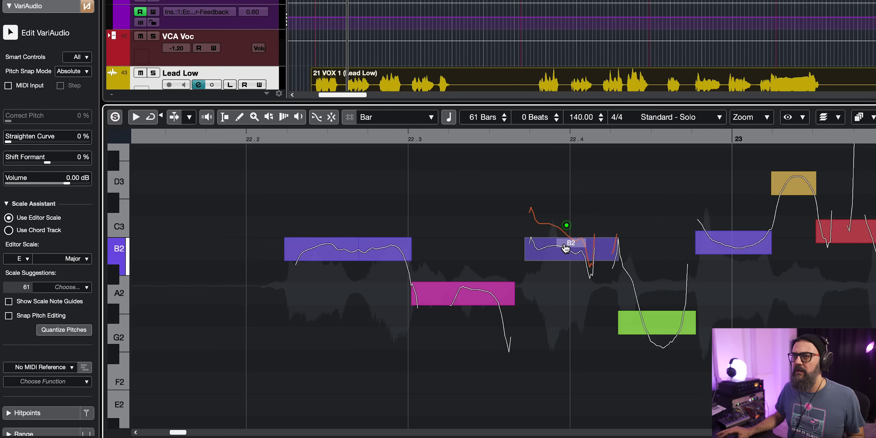
pyautogui.moveTo(166, 142); pyautogui.dragTo(180, 176)
pyautogui.press('space')
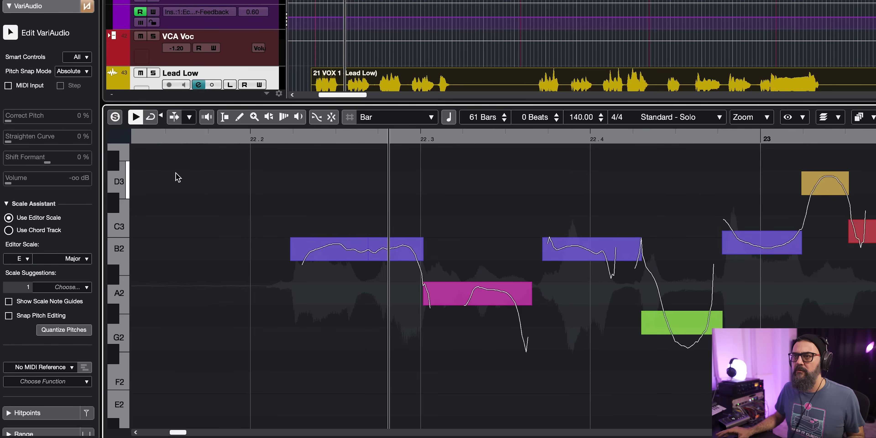
pyautogui.press('space')
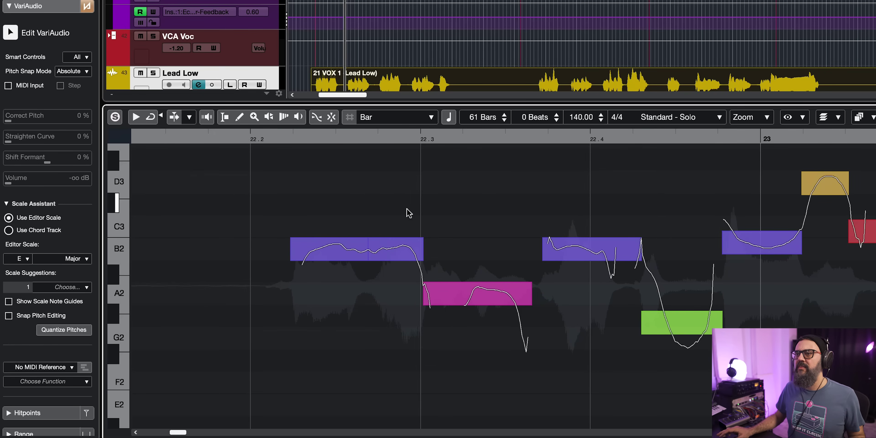
pyautogui.hscroll(10, 407, 217)
# - Check the B2 and D3 notes around bar 23 and start playback of the phrase
pyautogui.click(423, 243)
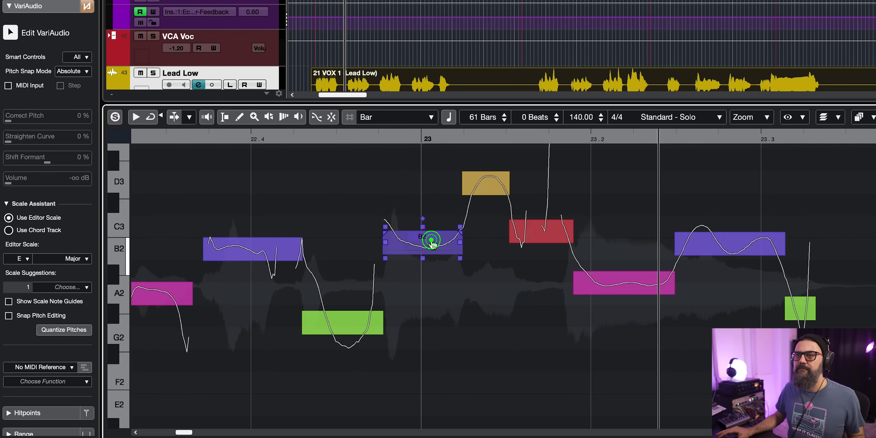
pyautogui.click(499, 182)
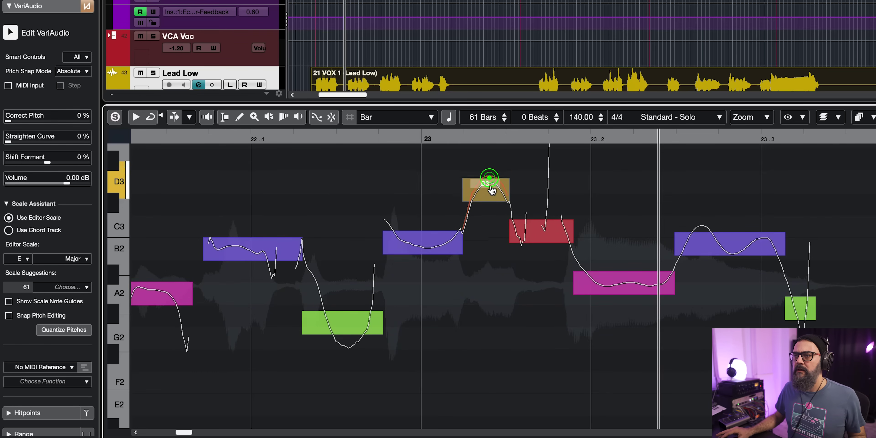
pyautogui.click(422, 177)
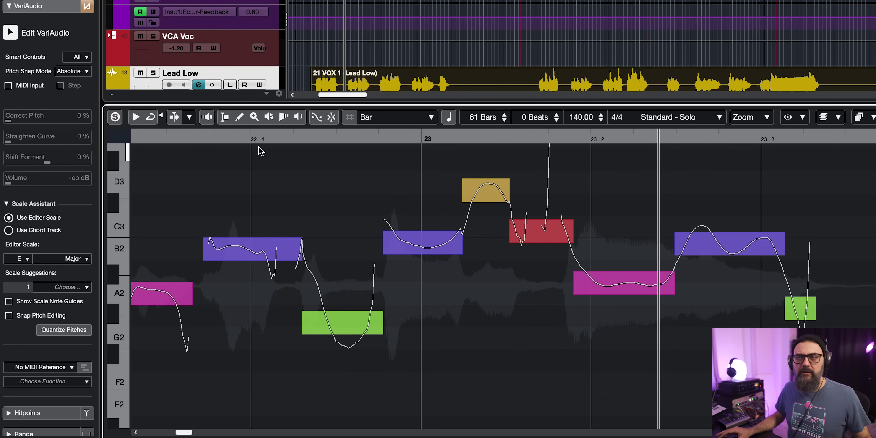
pyautogui.press('space')
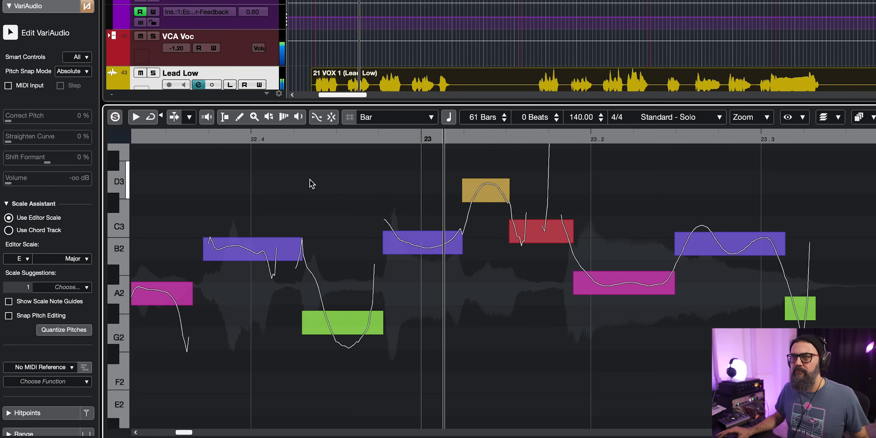
pyautogui.hscroll(-5, 312, 183)
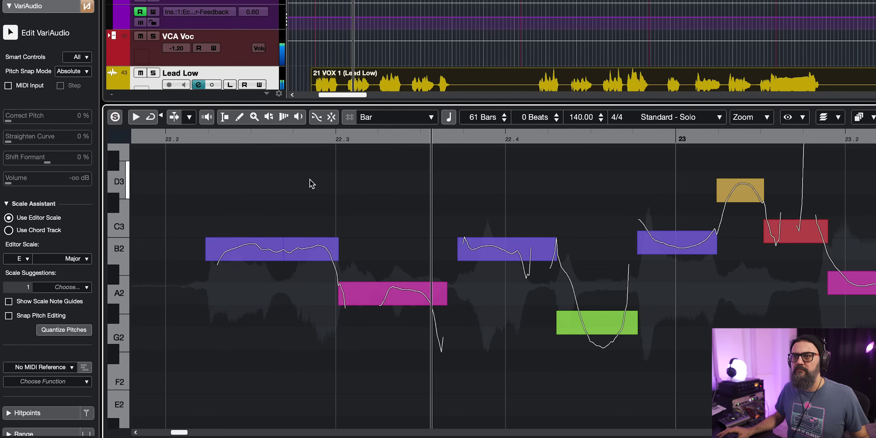
pyautogui.hscroll(5, 381, 213)
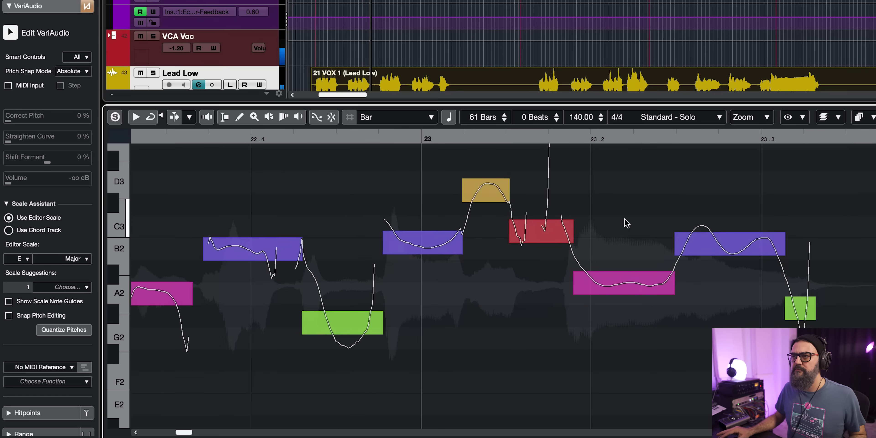
# - Split the long B2 note near bar 23.2, settle its left piece on B2, and audition from before bar 22.2
pyautogui.click(643, 290)
pyautogui.click(724, 254)
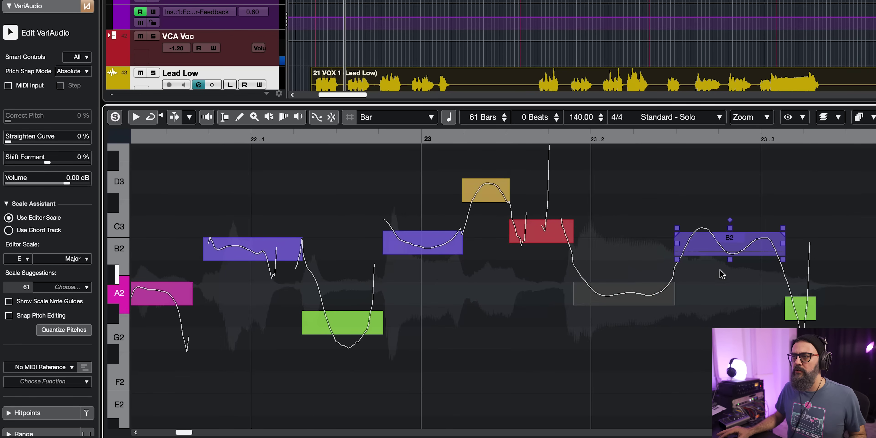
pyautogui.click(731, 254)
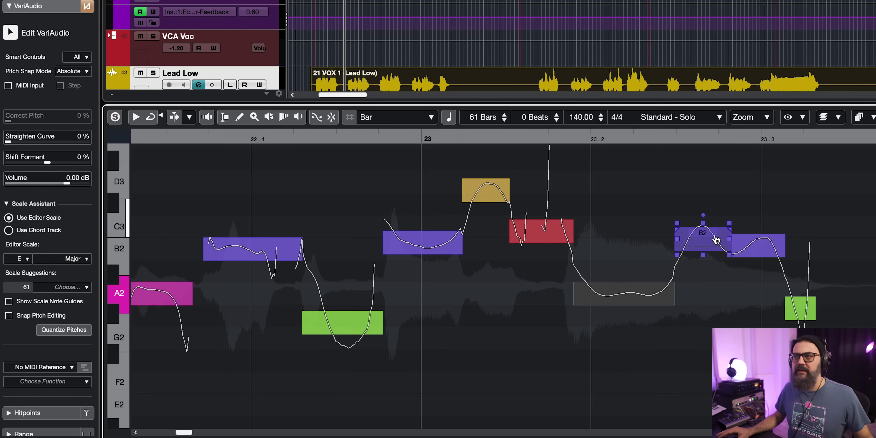
pyautogui.moveTo(717, 239); pyautogui.dragTo(715, 250)
pyautogui.click(728, 191)
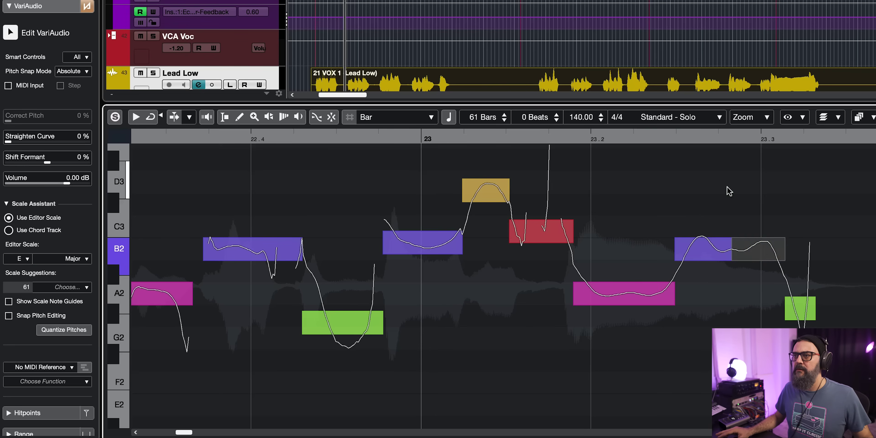
pyautogui.click(728, 190)
pyautogui.press('space')
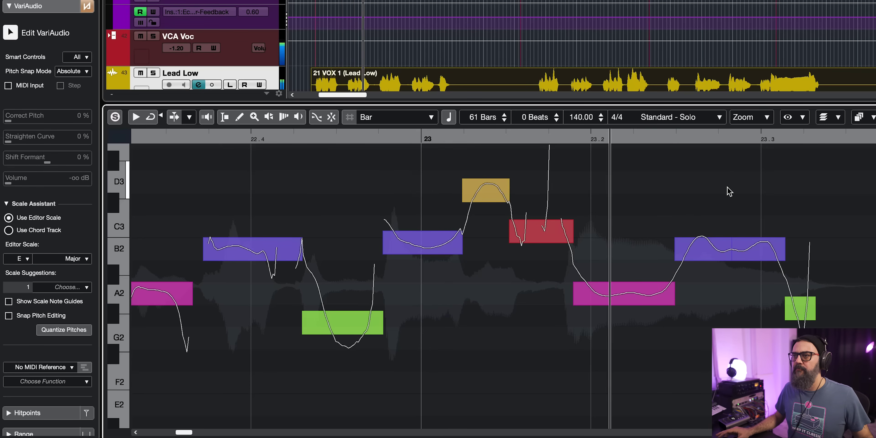
pyautogui.press('space')
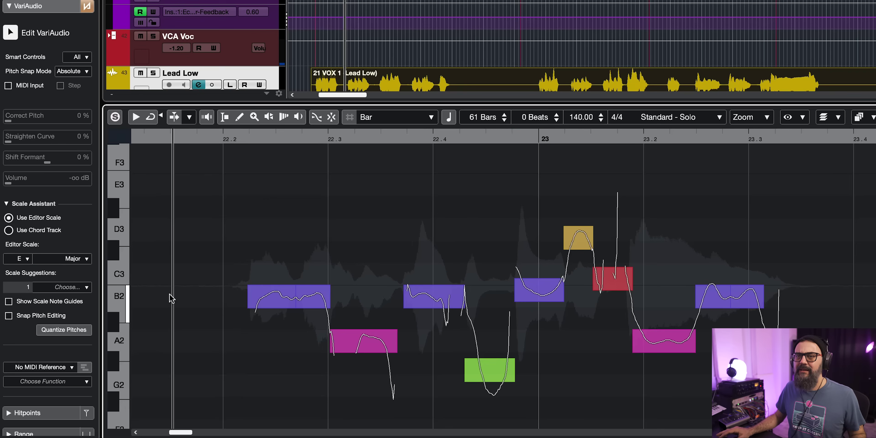
pyautogui.click(156, 142)
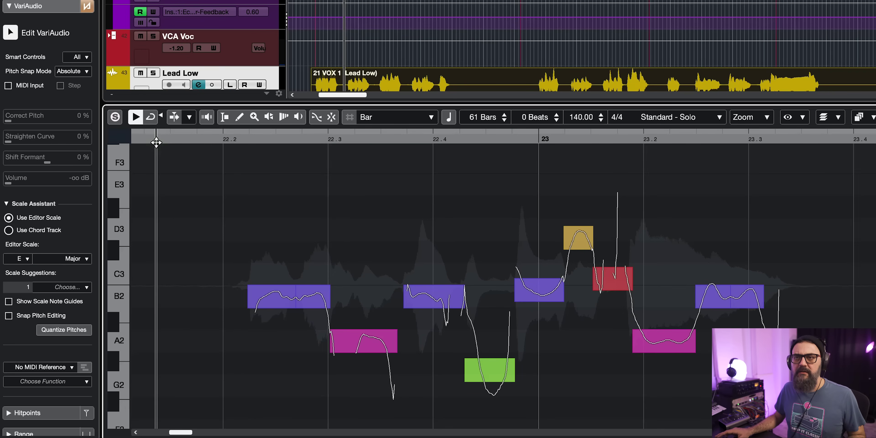
pyautogui.press('space')
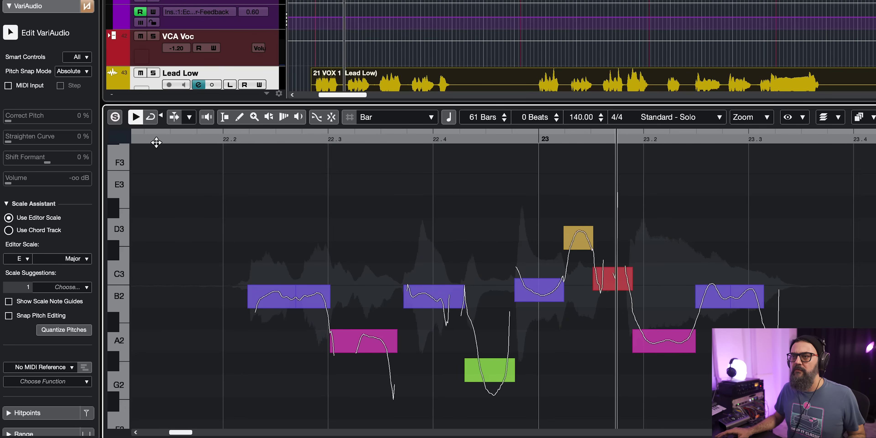
pyautogui.press('space')
# - Drag the red C3 note just after bar 23 down to B2 and replay the phrase from its start
pyautogui.click(539, 289)
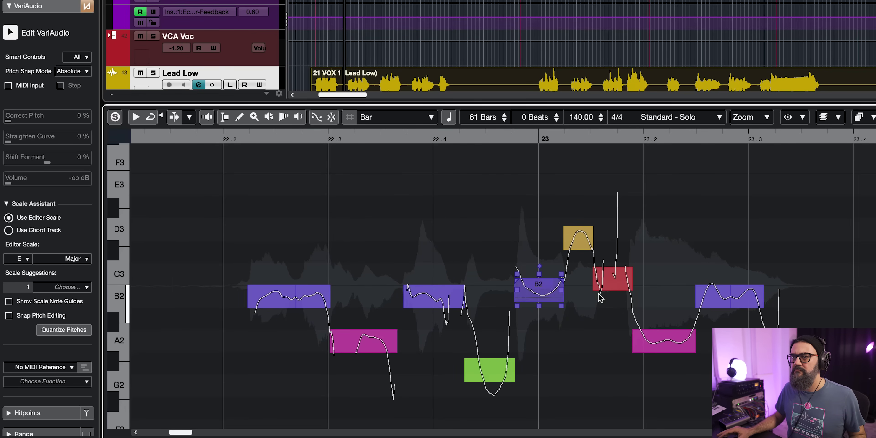
pyautogui.moveTo(617, 283); pyautogui.dragTo(618, 296)
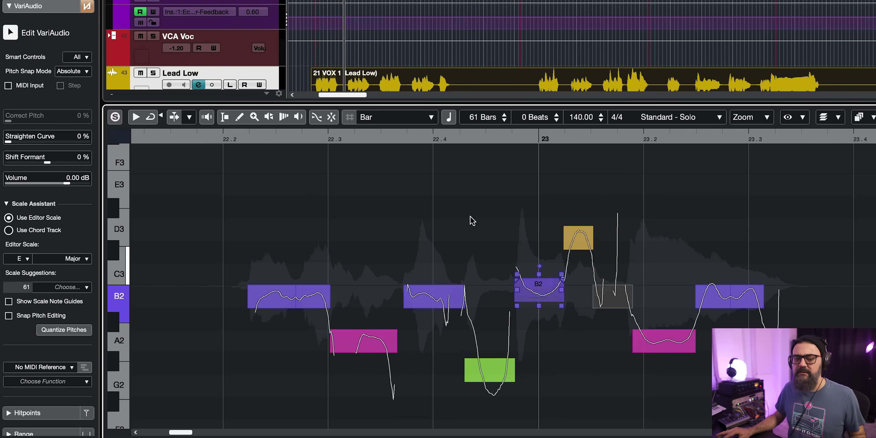
pyautogui.click(402, 196)
pyautogui.click(274, 148)
pyautogui.click(173, 137)
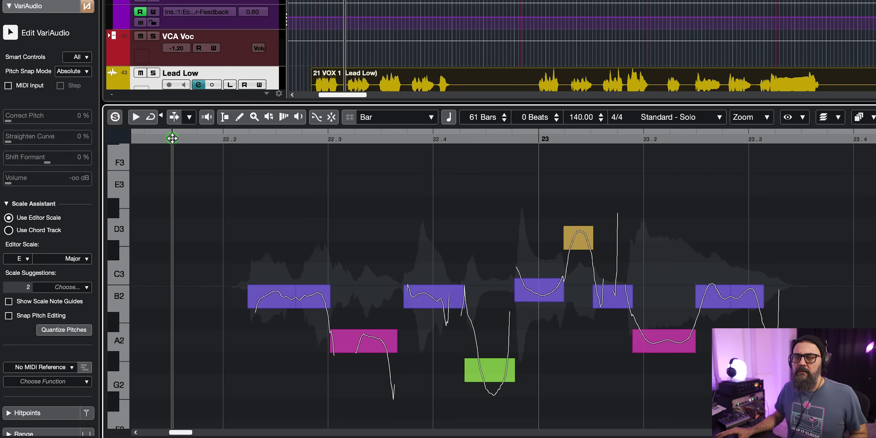
pyautogui.press('space')
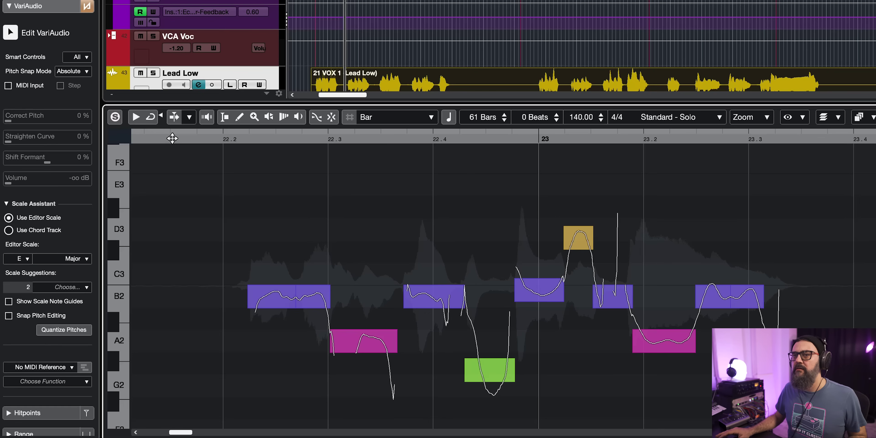
pyautogui.click(172, 138)
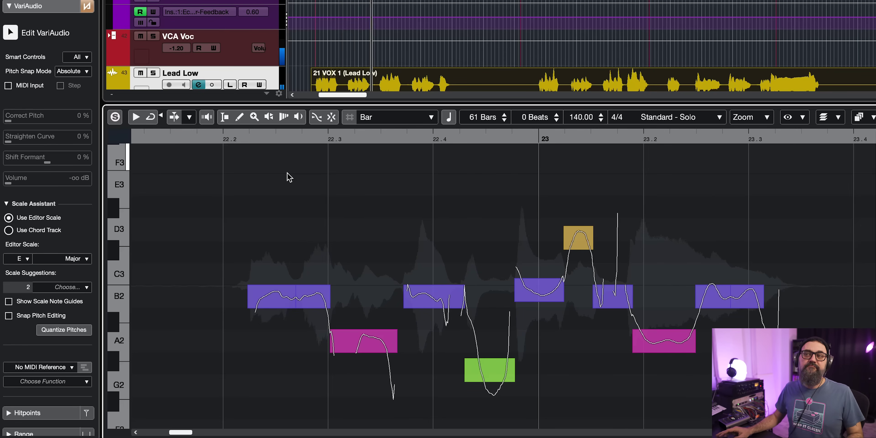
pyautogui.press('space')
pyautogui.scroll(-1, 289, 176)
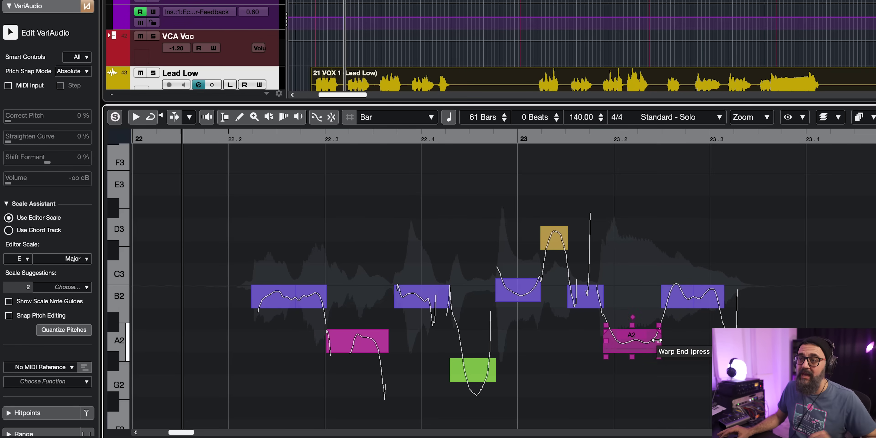
pyautogui.scroll(4, 654, 279)
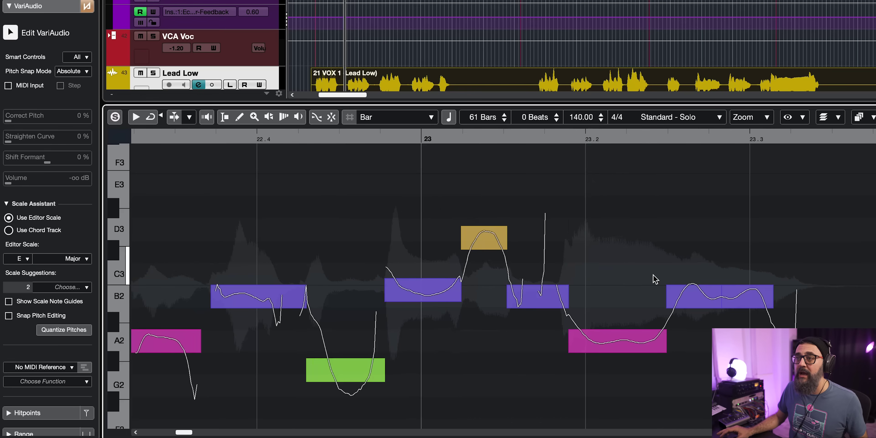
# - Marquee-select the closing B2, A2 and B2 notes, straighten their pitch curves to 83%, and audition the phrase
pyautogui.moveTo(643, 275); pyautogui.dragTo(772, 377)
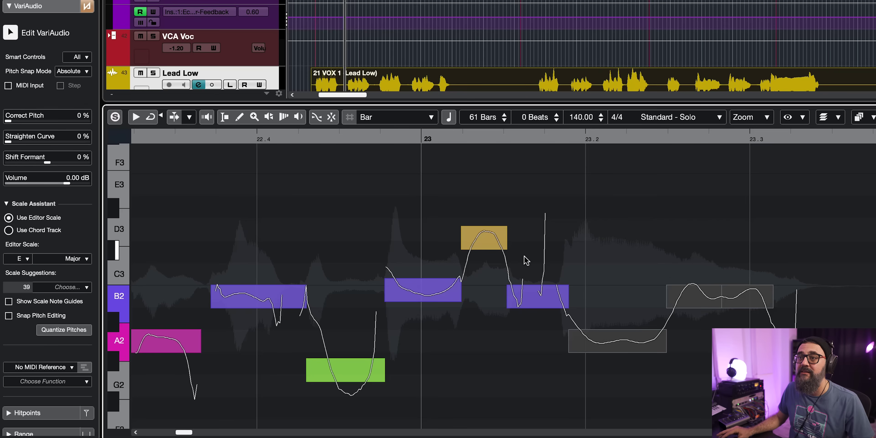
pyautogui.moveTo(532, 251); pyautogui.dragTo(753, 372)
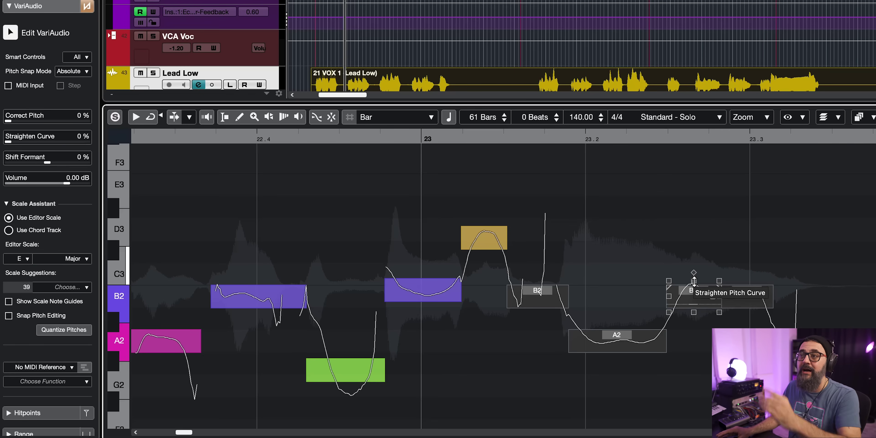
pyautogui.moveTo(694, 281); pyautogui.dragTo(706, 356)
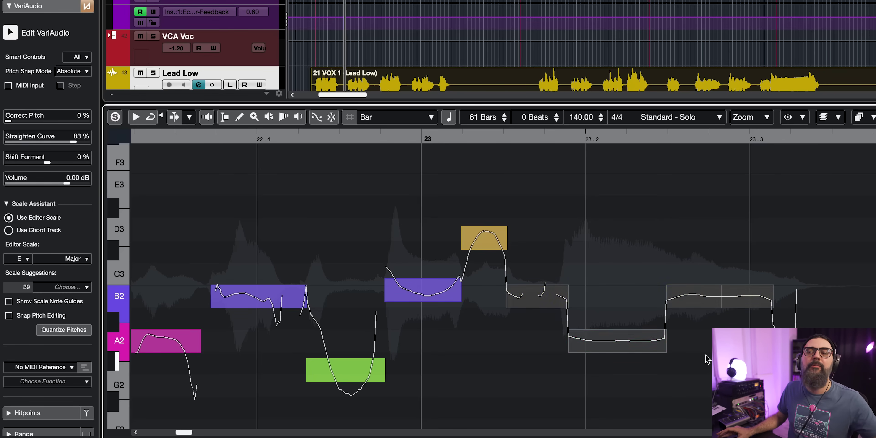
pyautogui.click(136, 138)
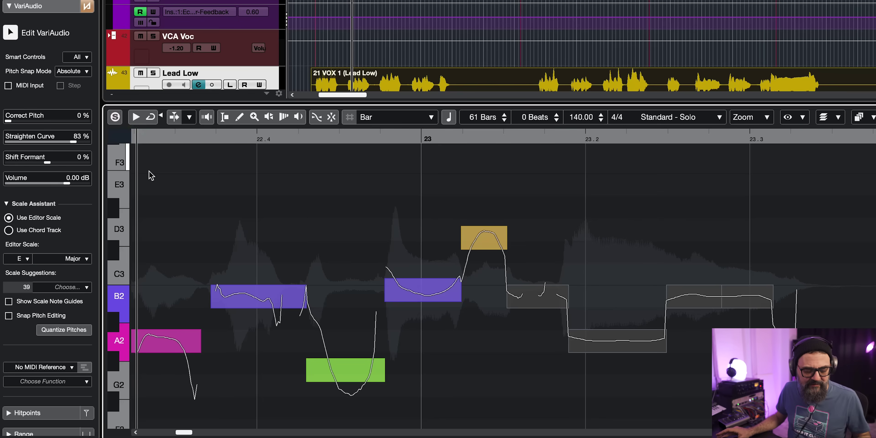
pyautogui.press('space')
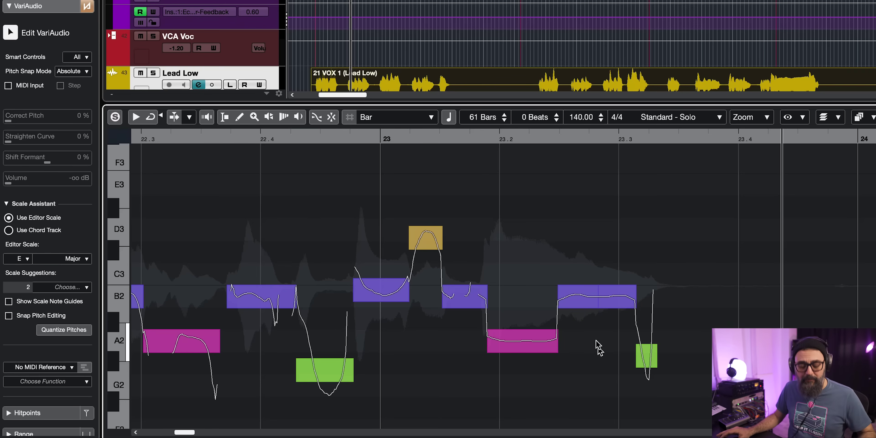
pyautogui.scroll(3, 592, 322)
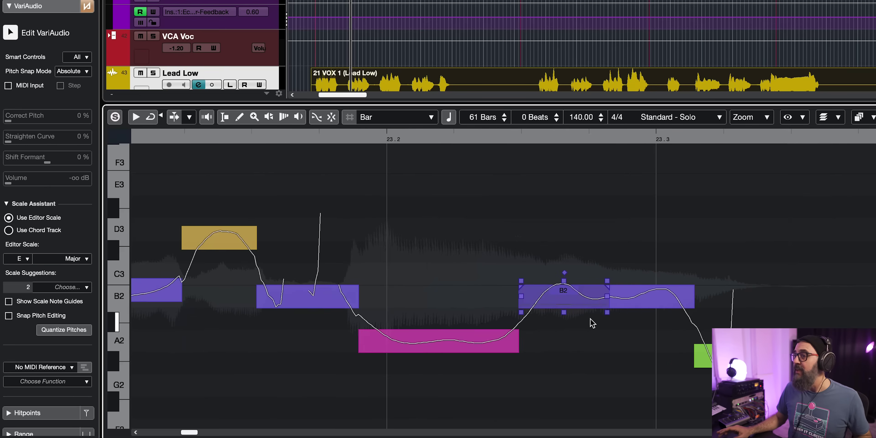
pyautogui.click(519, 288)
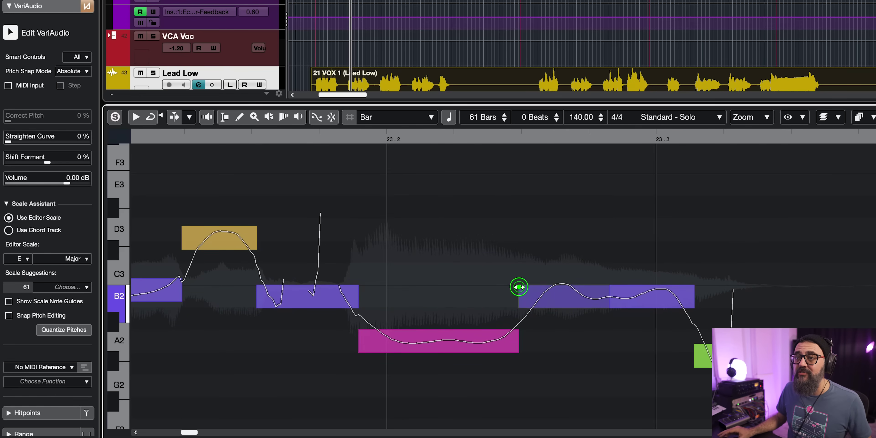
pyautogui.click(495, 291)
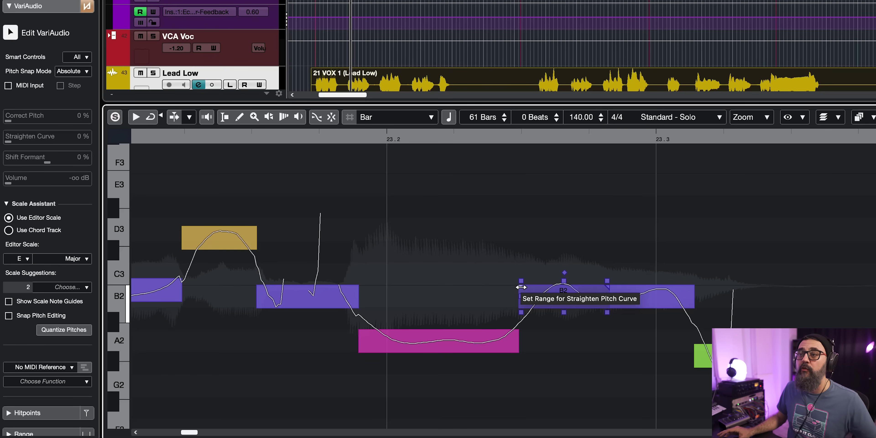
pyautogui.click(521, 287)
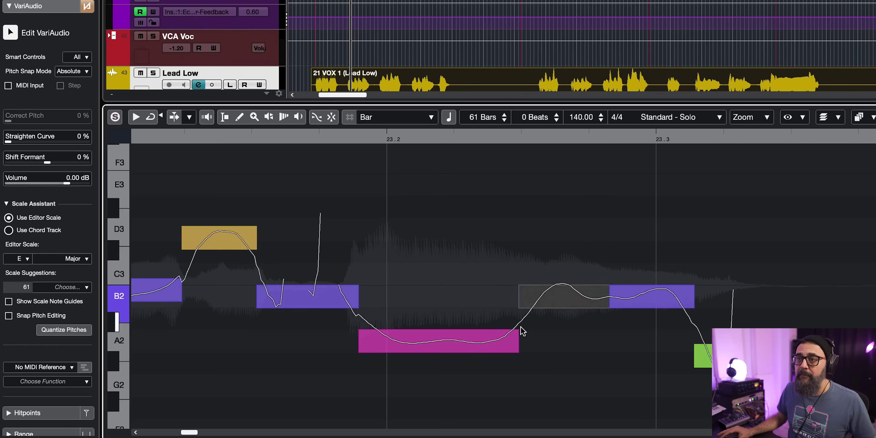
pyautogui.click(514, 332)
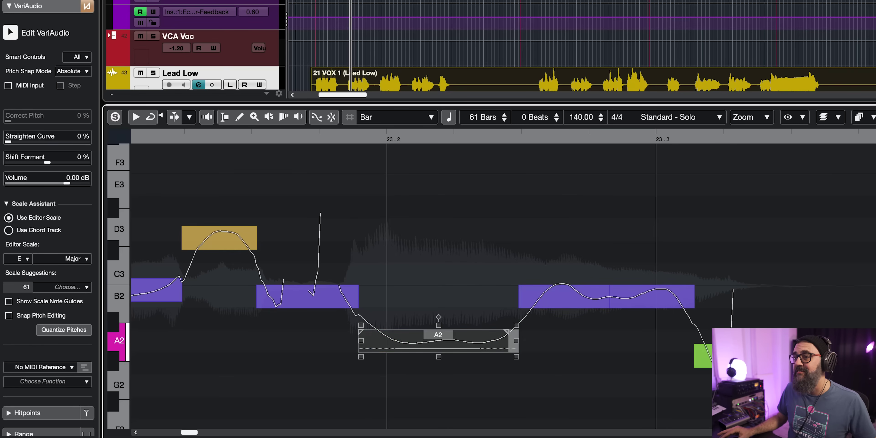
pyautogui.click(697, 346)
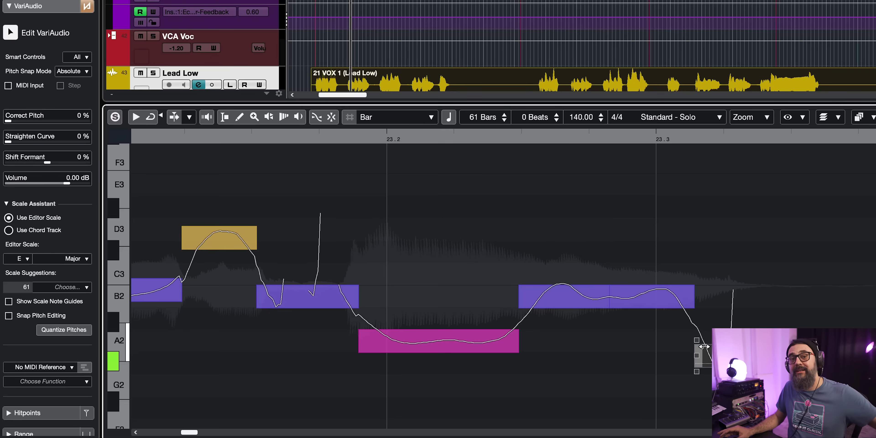
pyautogui.click(325, 304)
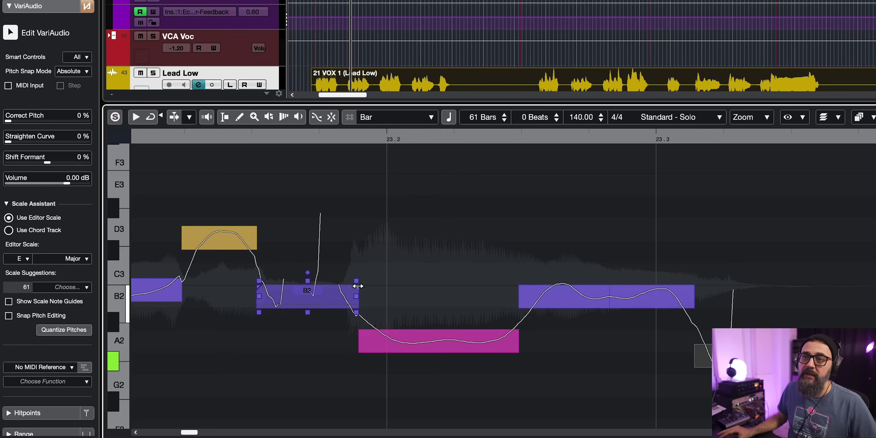
# - Straighten the pitch curves of the B2, A2 and G#2 notes and play the phrase from its beginning
pyautogui.click(362, 332)
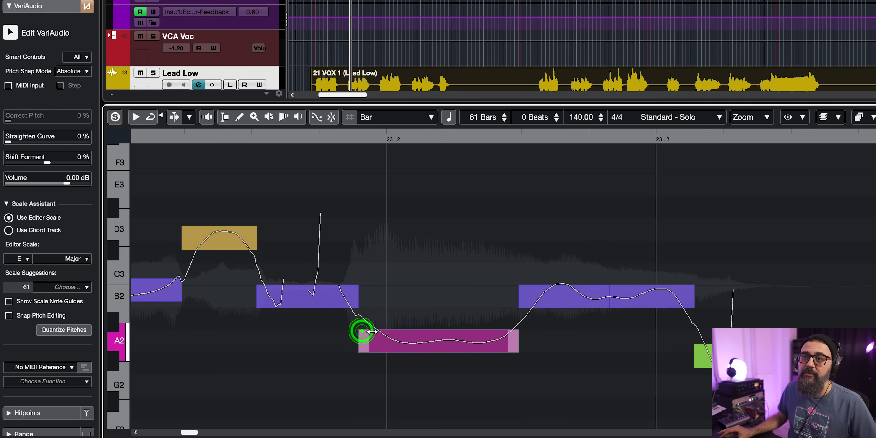
pyautogui.moveTo(325, 237); pyautogui.dragTo(750, 403)
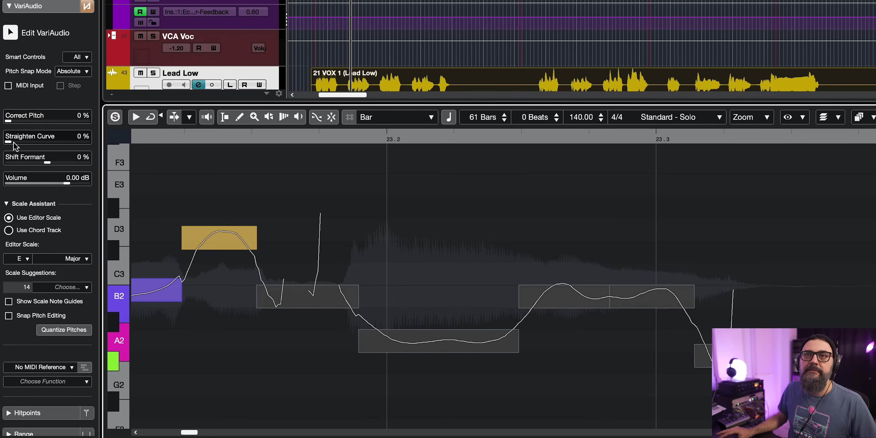
pyautogui.moveTo(13, 146); pyautogui.dragTo(57, 150)
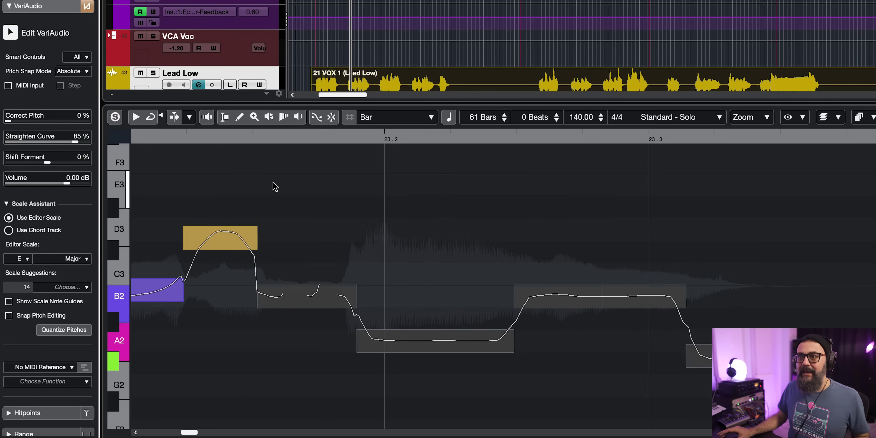
pyautogui.scroll(-4, 275, 186)
pyautogui.scroll(-2, 275, 186)
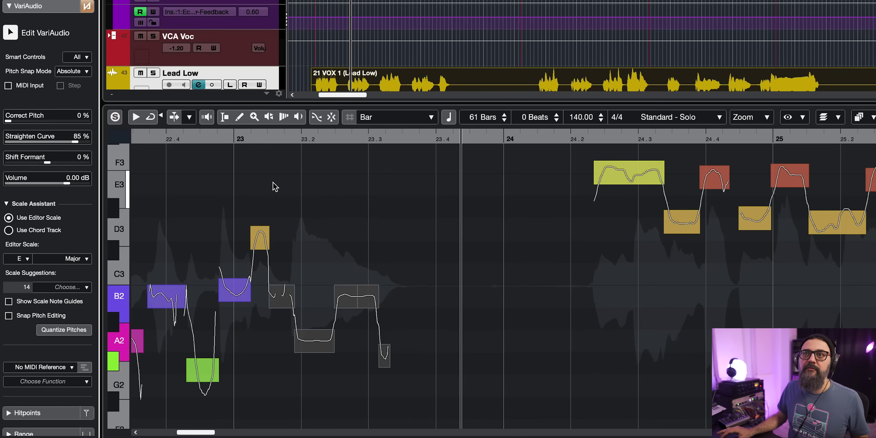
pyautogui.click(146, 147)
pyautogui.scroll(2, 146, 144)
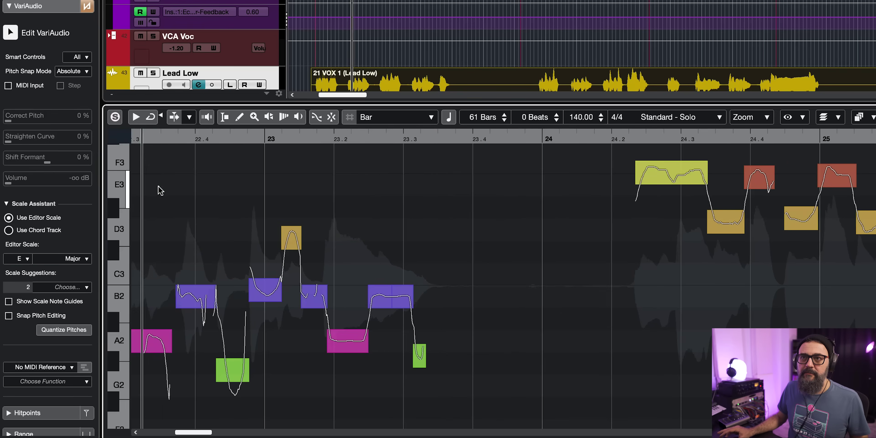
pyautogui.click(160, 190)
pyautogui.press('space')
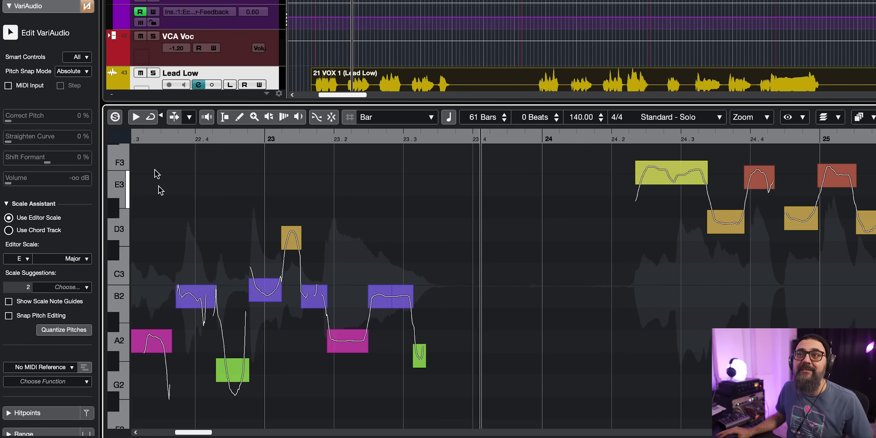
# - Reduce the curve straightening on the four notes ending at the green note, then play the phrase back
pyautogui.moveTo(436, 362); pyautogui.dragTo(311, 299)
pyautogui.click(57, 142)
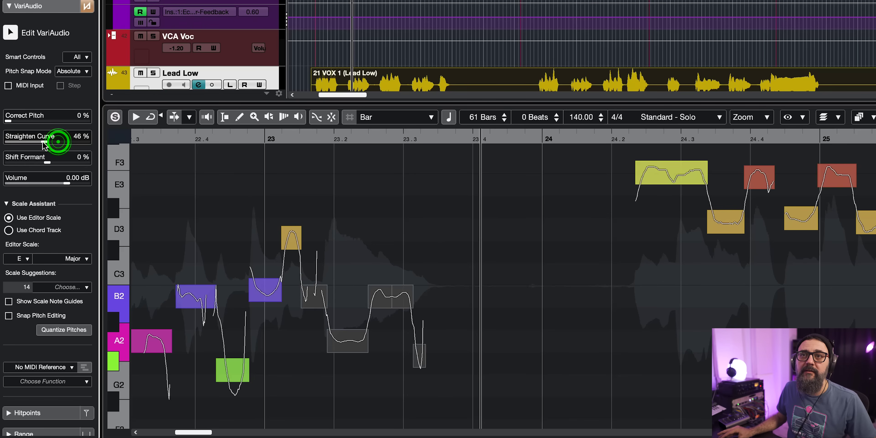
pyautogui.click(151, 170)
pyautogui.press('space')
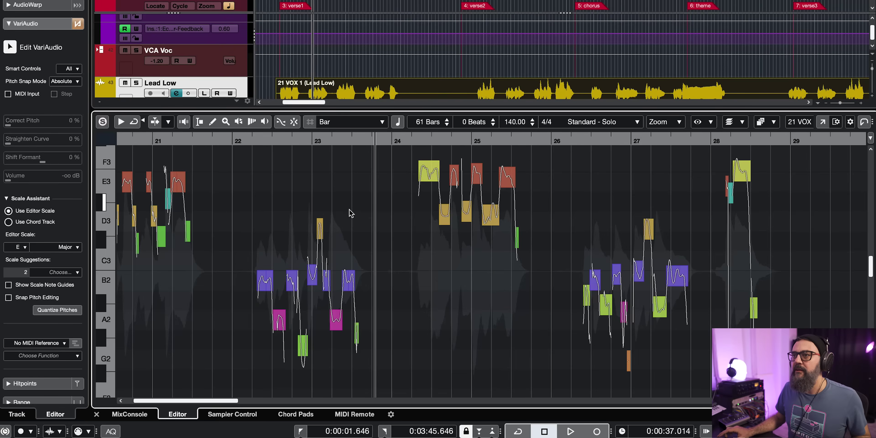
# - Scroll and zoom in on bars 48–51, then audition the phrase with the long E3 note from bar 49
pyautogui.hscroll(10, 502, 270)
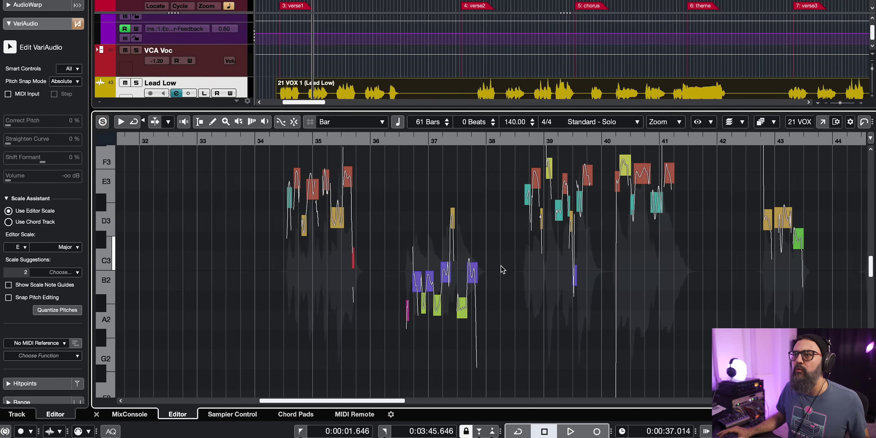
pyautogui.hscroll(4, 503, 270)
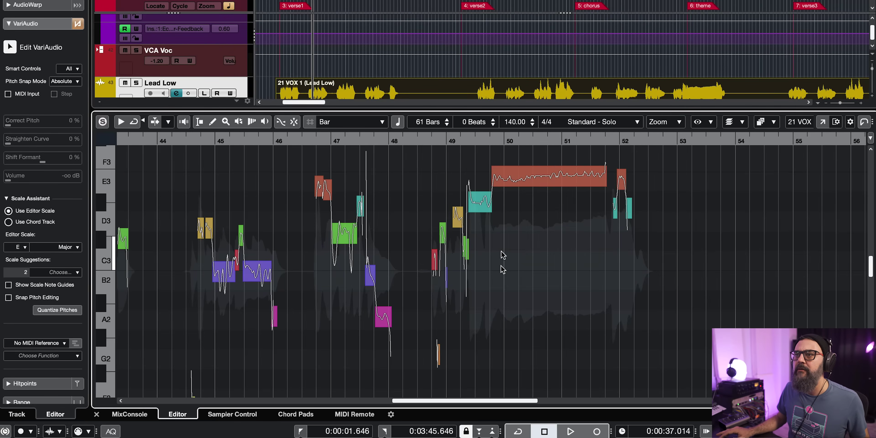
pyautogui.moveTo(484, 141); pyautogui.dragTo(486, 202)
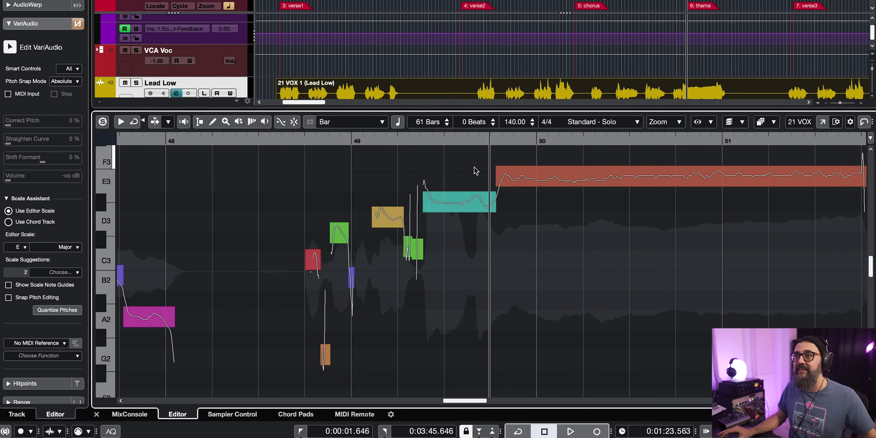
pyautogui.scroll(-2, 624, 270)
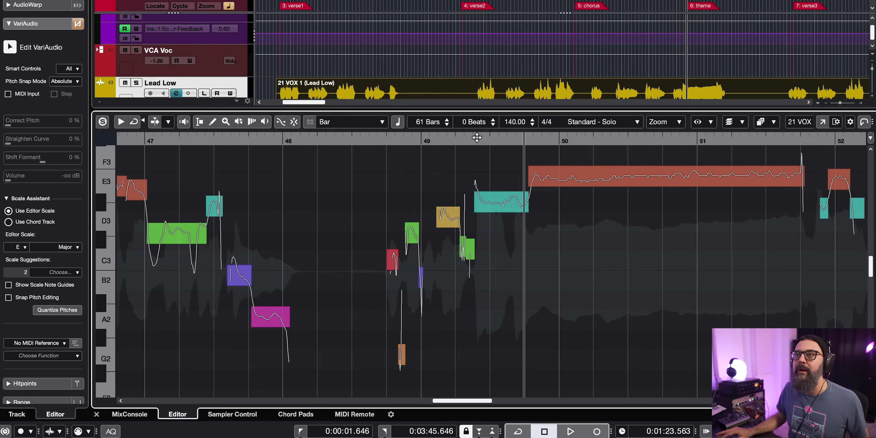
pyautogui.moveTo(477, 138); pyautogui.dragTo(456, 138)
pyautogui.click(517, 208)
pyautogui.press('space')
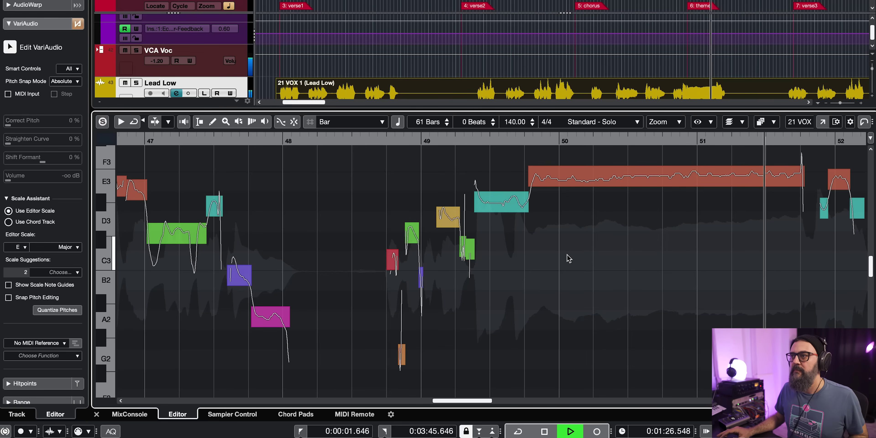
pyautogui.press('space')
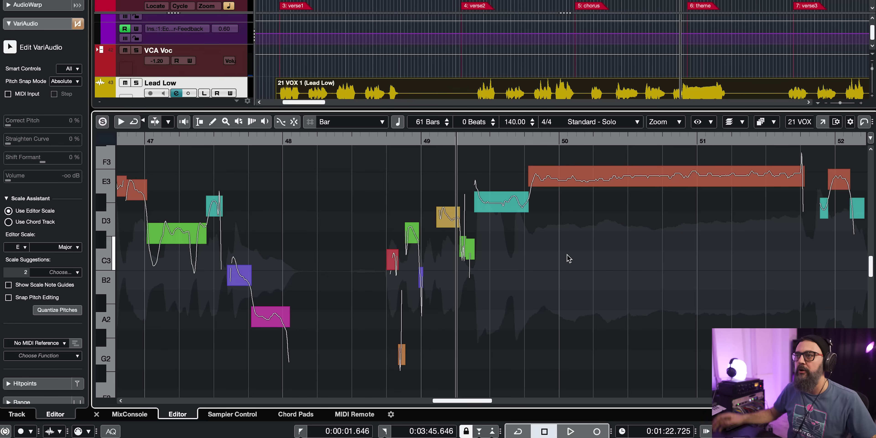
pyautogui.moveTo(625, 176)
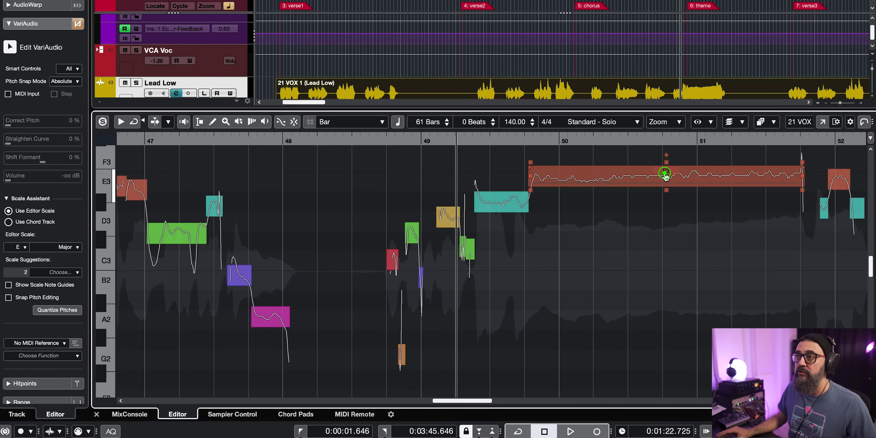
pyautogui.moveTo(666, 176); pyautogui.dragTo(663, 181)
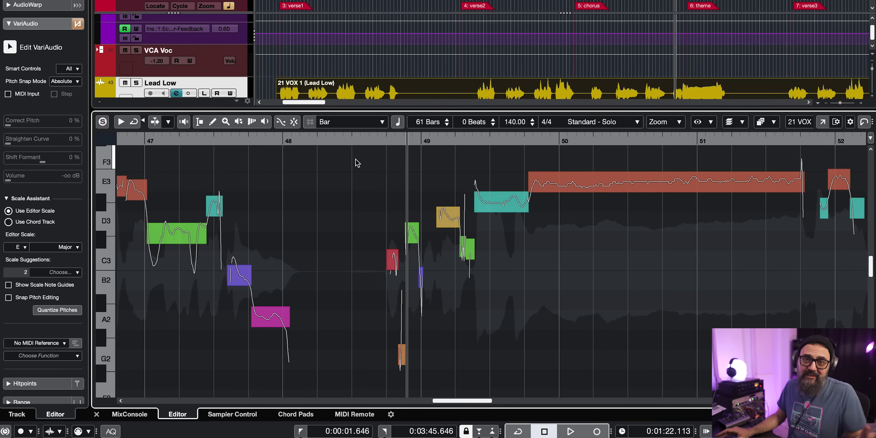
pyautogui.press('space')
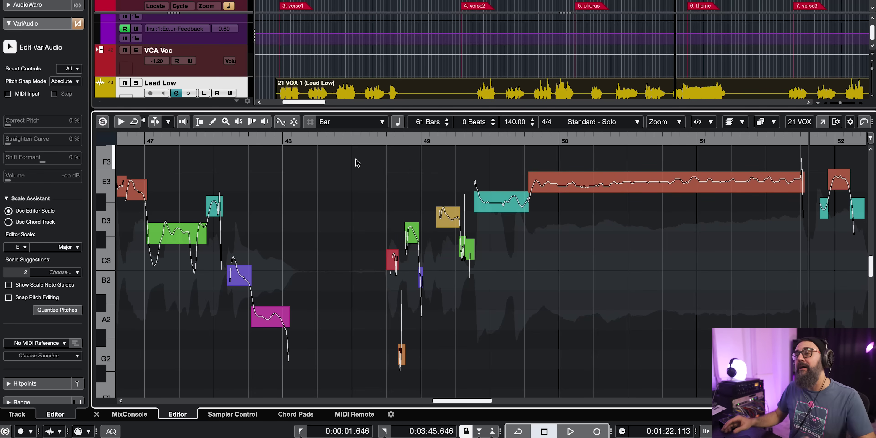
pyautogui.click(572, 188)
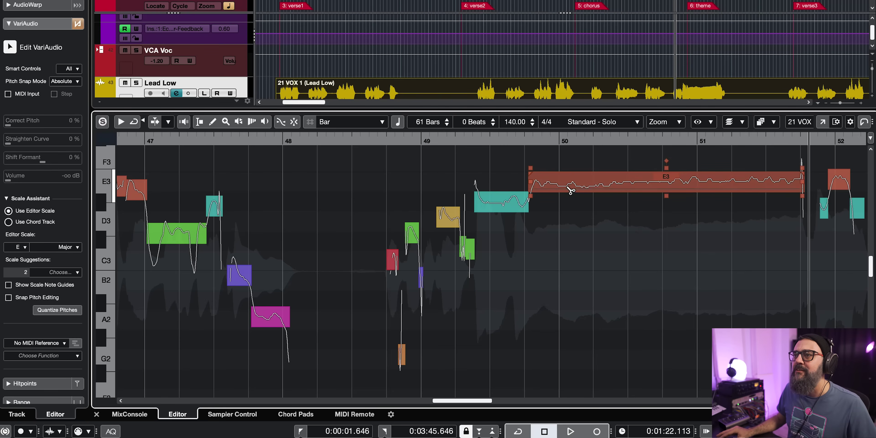
pyautogui.click(567, 189)
pyautogui.click(610, 189)
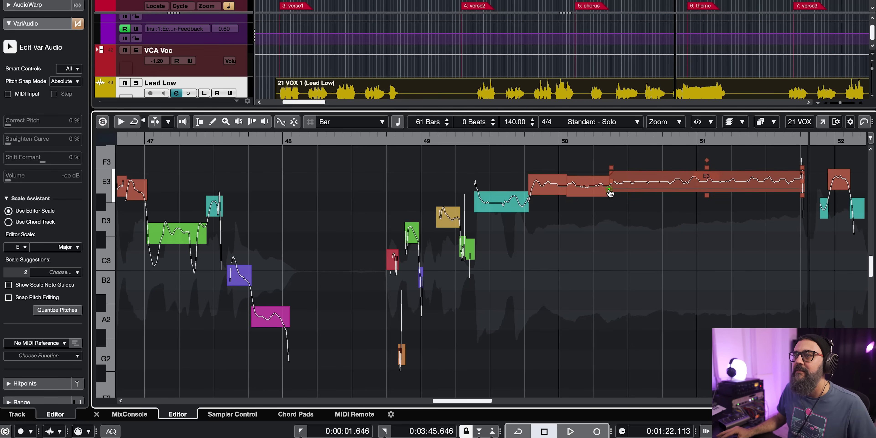
pyautogui.click(672, 189)
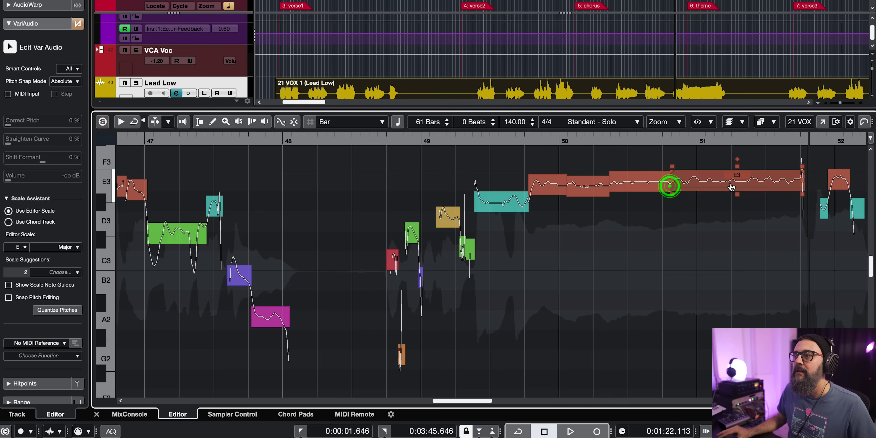
pyautogui.click(732, 189)
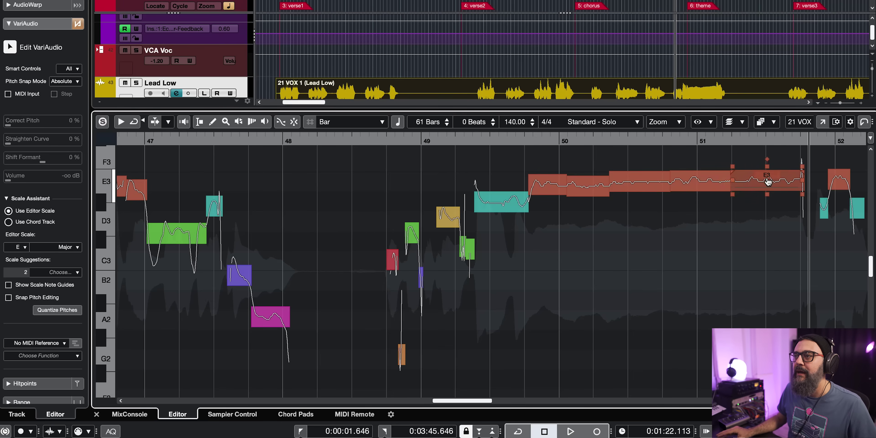
pyautogui.click(767, 180)
pyautogui.click(694, 188)
pyautogui.click(656, 186)
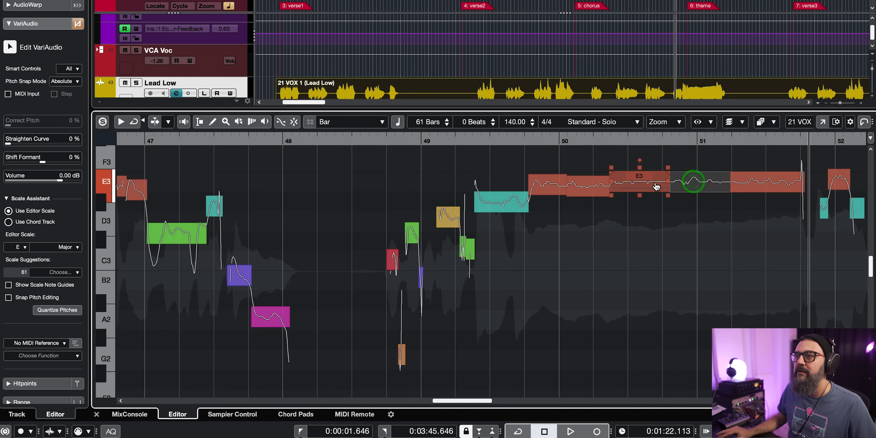
pyautogui.click(606, 192)
pyautogui.click(593, 188)
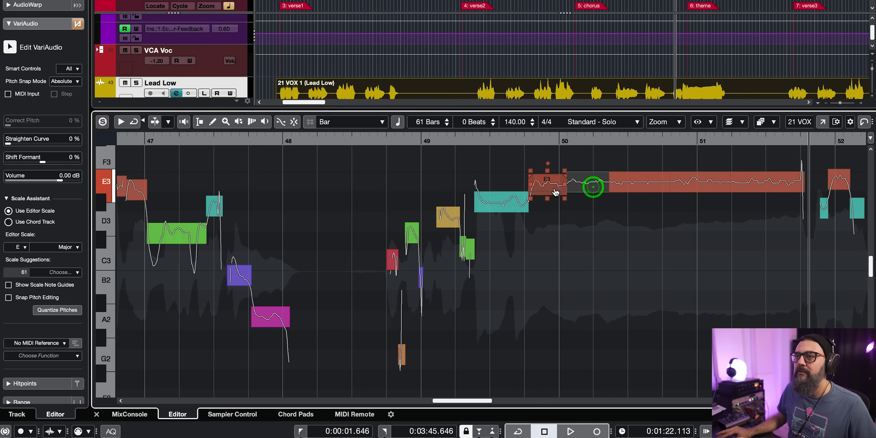
pyautogui.click(551, 188)
pyautogui.click(360, 141)
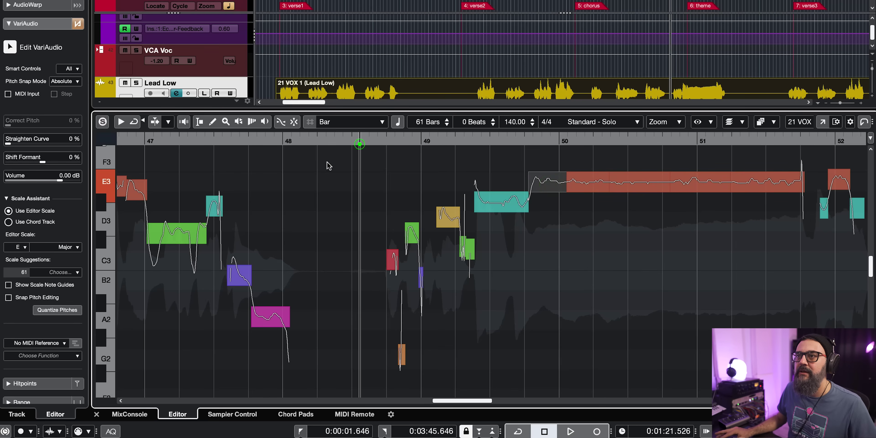
pyautogui.click(325, 164)
pyautogui.press('space')
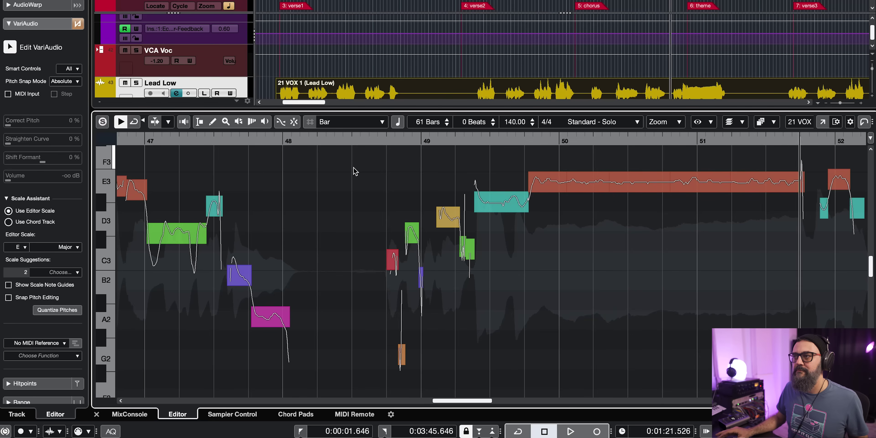
# - Apply Reset Pitch Changes for Selection to the whole long E3 note in bars 50–51
pyautogui.press('space')
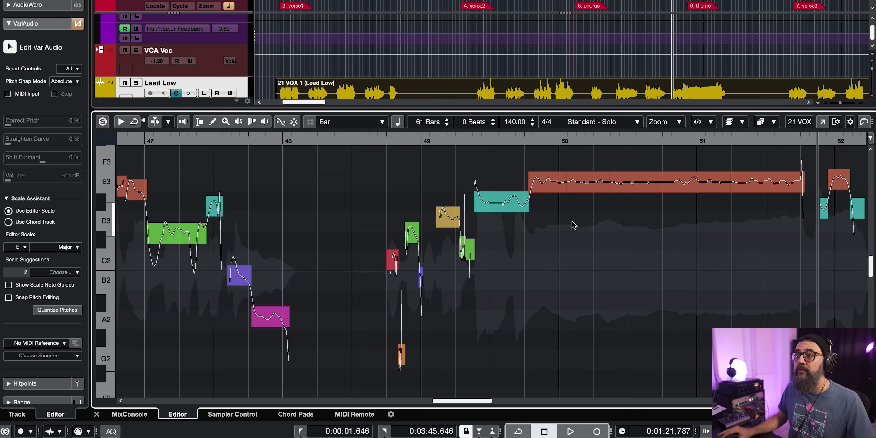
pyautogui.moveTo(547, 211); pyautogui.dragTo(788, 177)
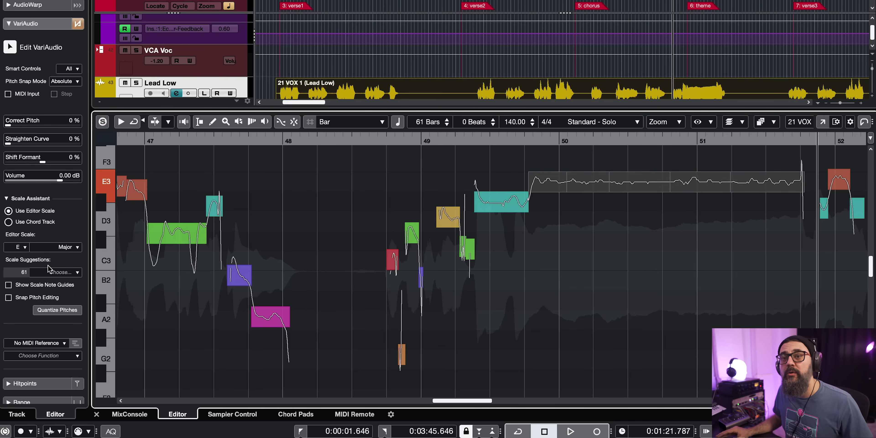
pyautogui.click(47, 356)
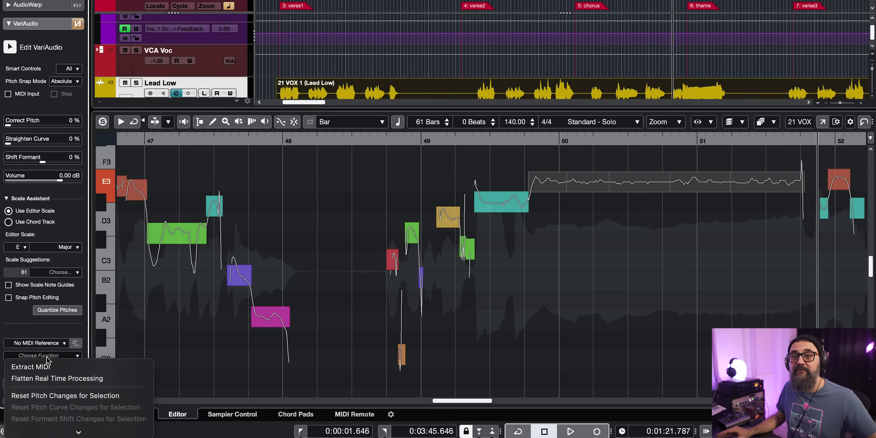
pyautogui.click(52, 396)
pyautogui.click(661, 272)
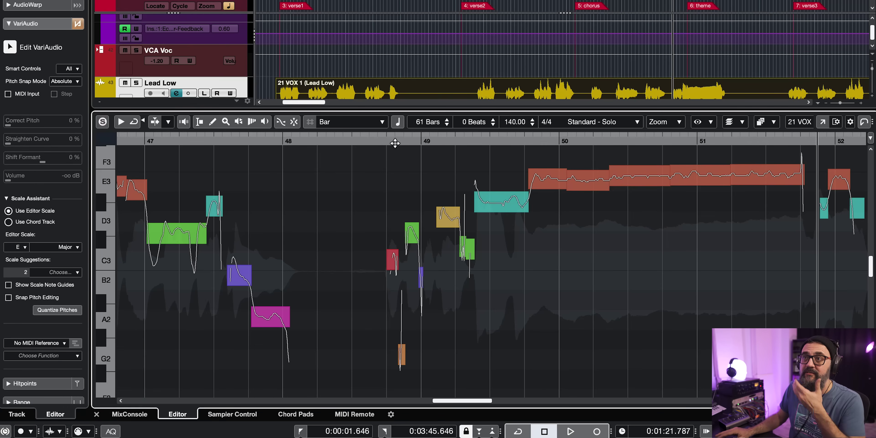
pyautogui.click(384, 141)
# - Play back the bars 49–51 phrase to hear the restored long E3 note
pyautogui.press('space')
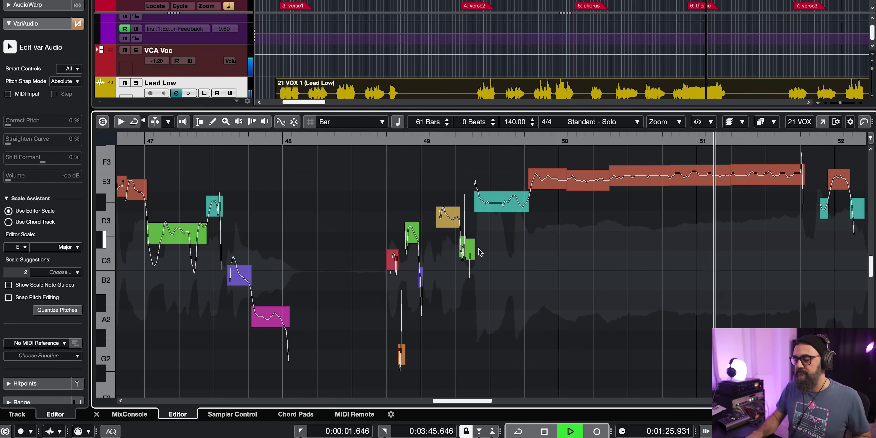
pyautogui.press('space')
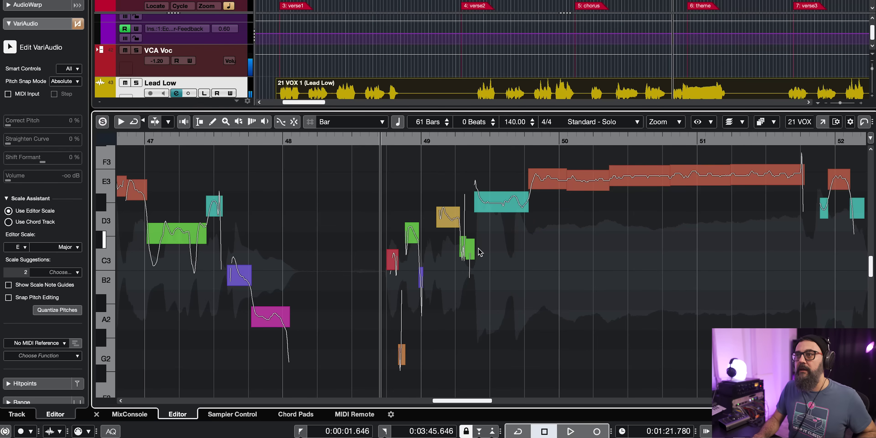